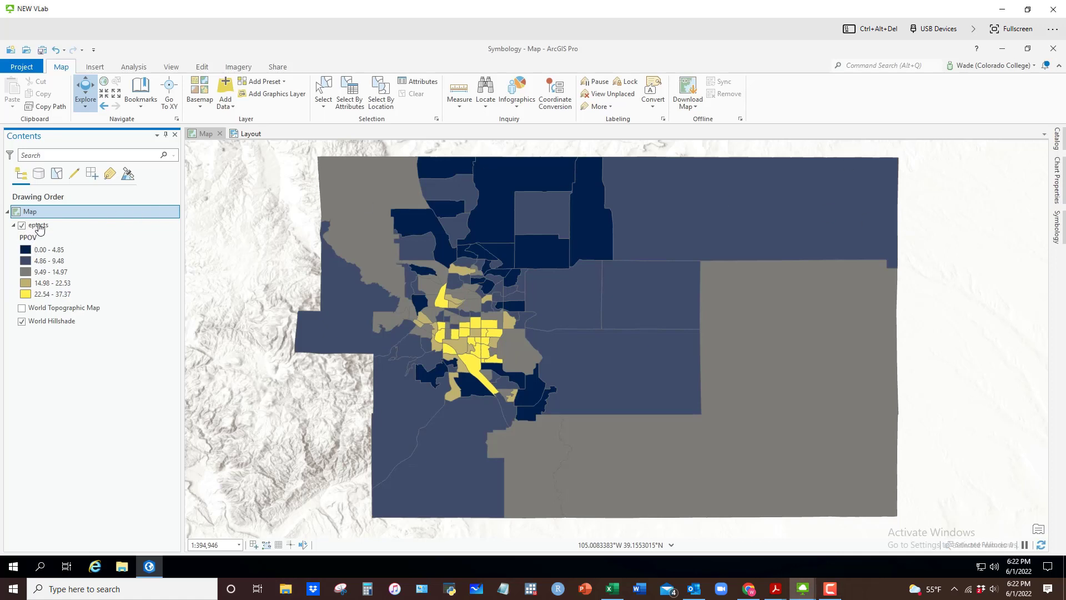
Create a new histogram chart from the eptrcts layer's Create Chart menu.
right_click(39, 228)
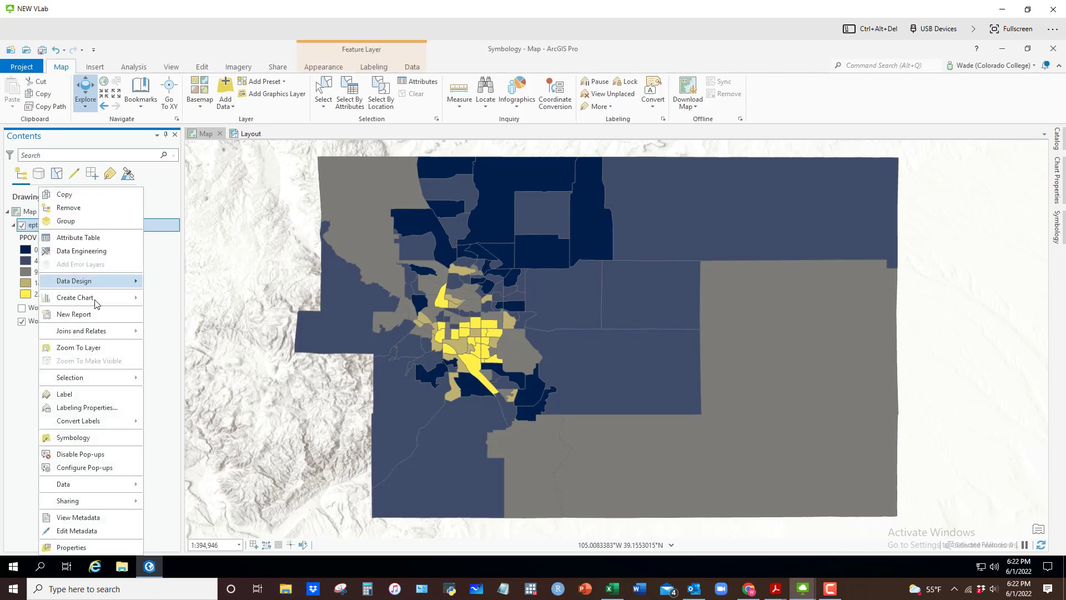
mouse_move(97, 300)
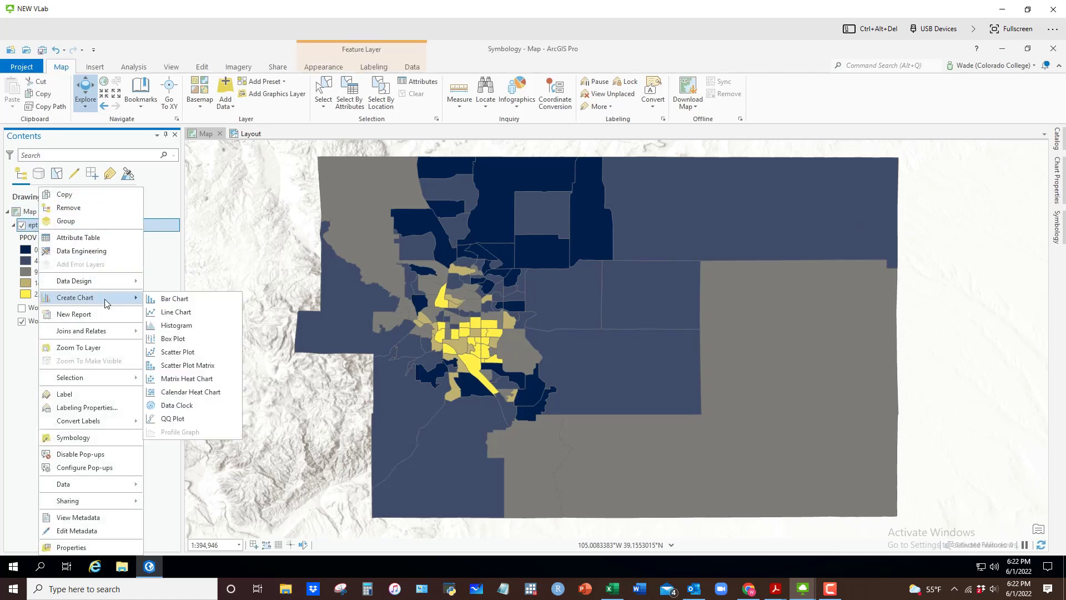
click(178, 327)
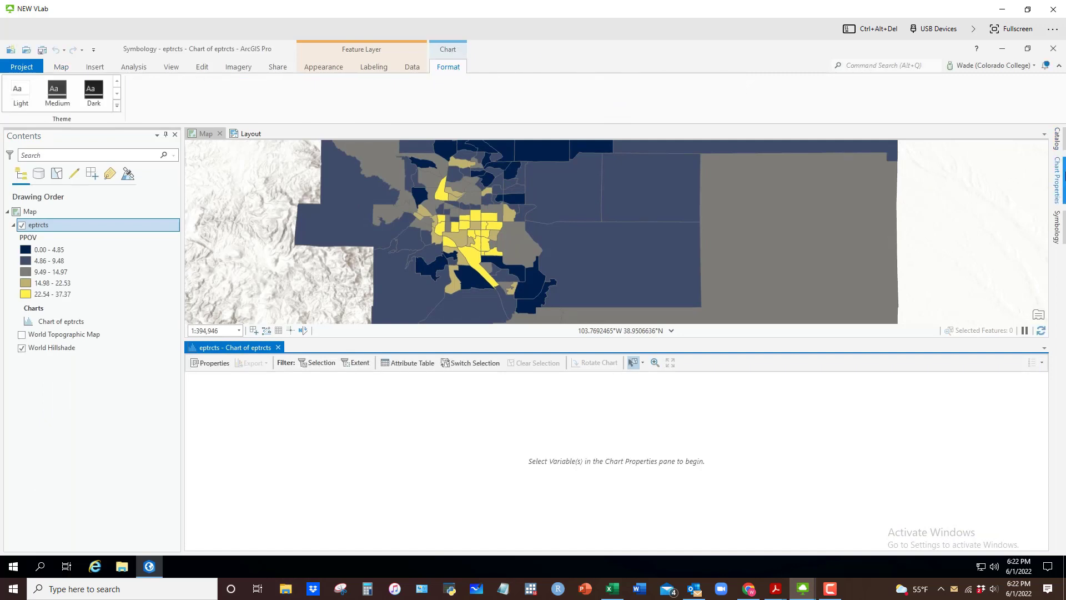
Chart PPOV in the histogram with 15 bins and the mean line turned off.
click(1062, 181)
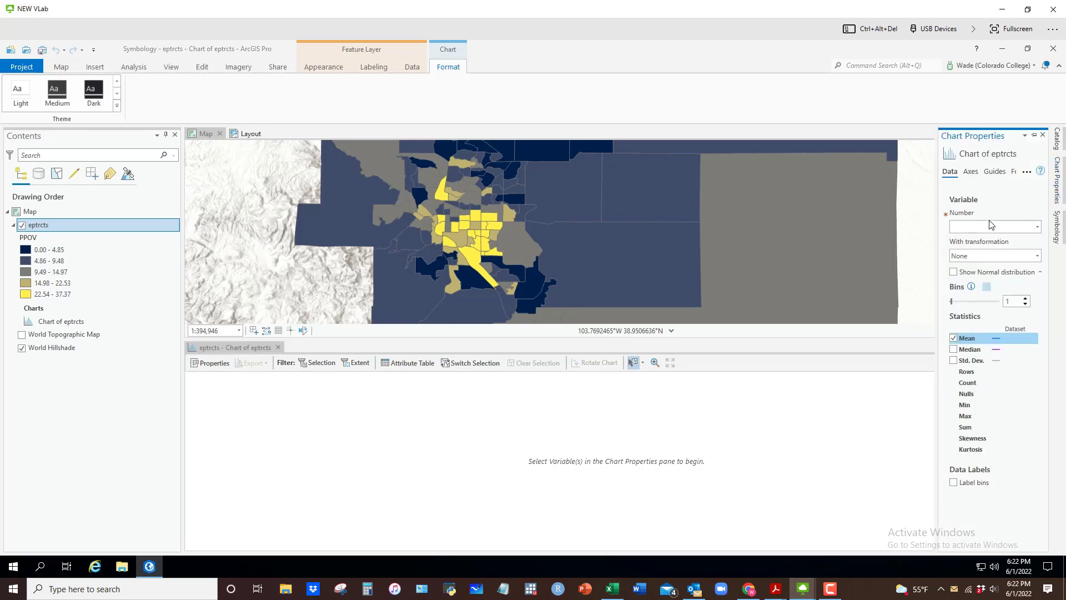
click(1037, 227)
scroll(993, 333, down, 10)
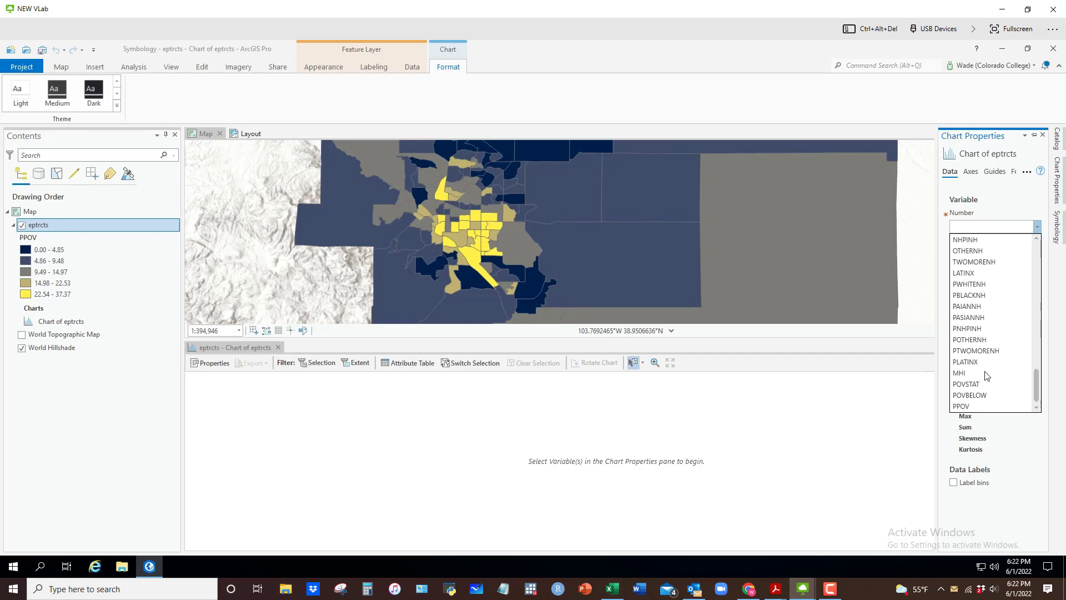
click(961, 406)
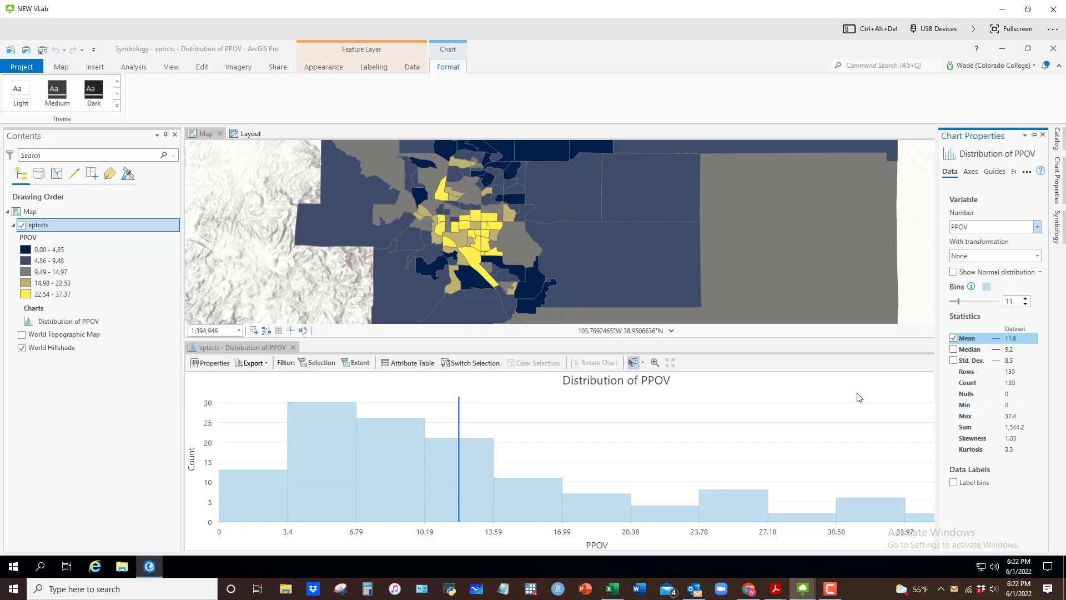
click(1025, 299)
click(1025, 299)
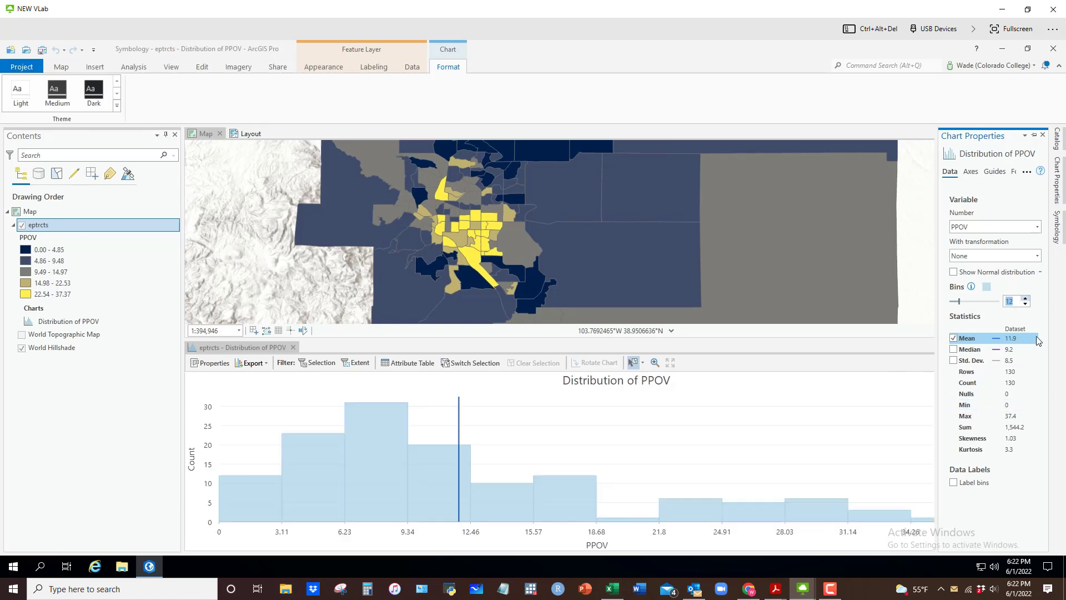
click(1025, 299)
click(1026, 299)
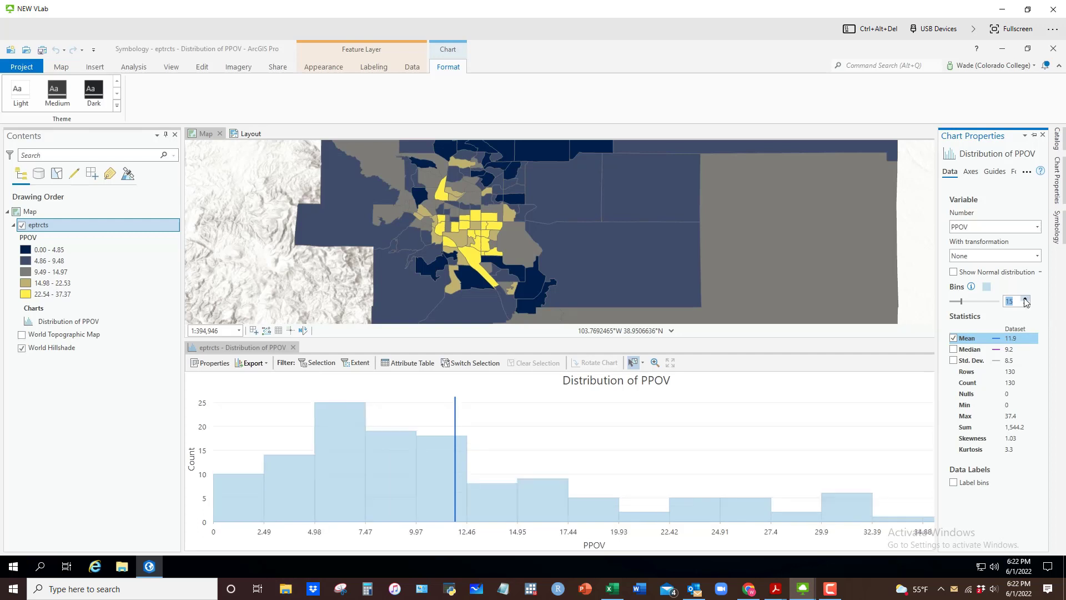
click(952, 338)
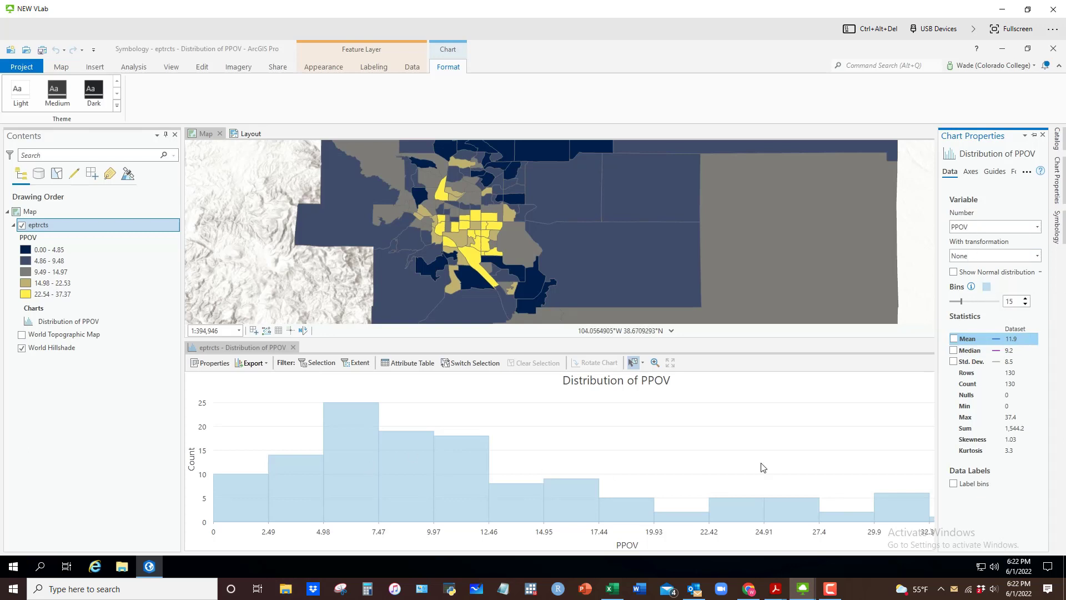
Colour the histogram bars light blue BED2FF (RGB 190, 210, 255) at about 33% transparency.
click(986, 287)
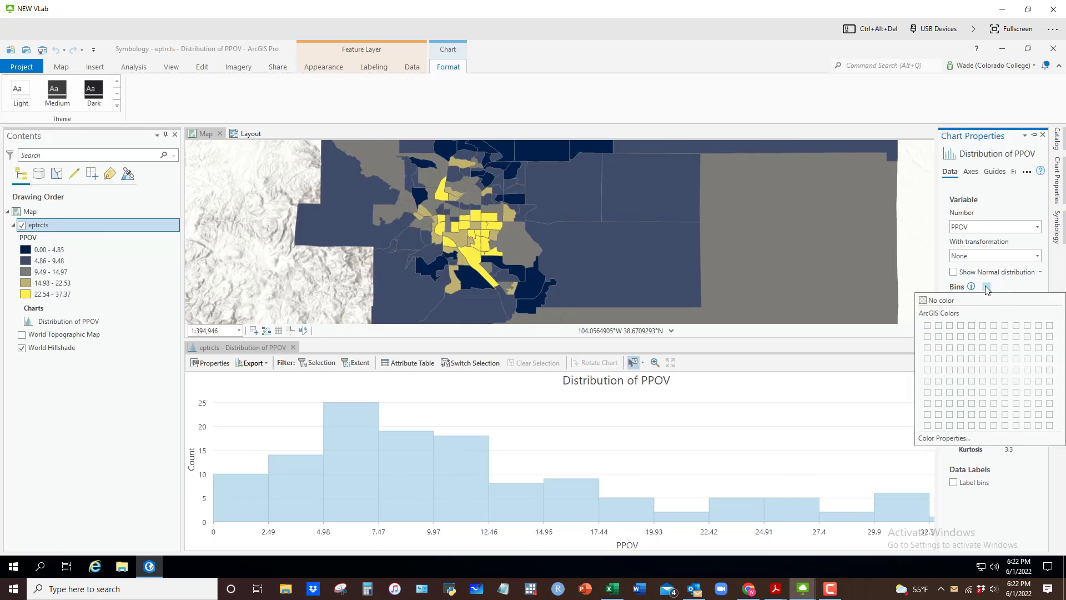
click(940, 438)
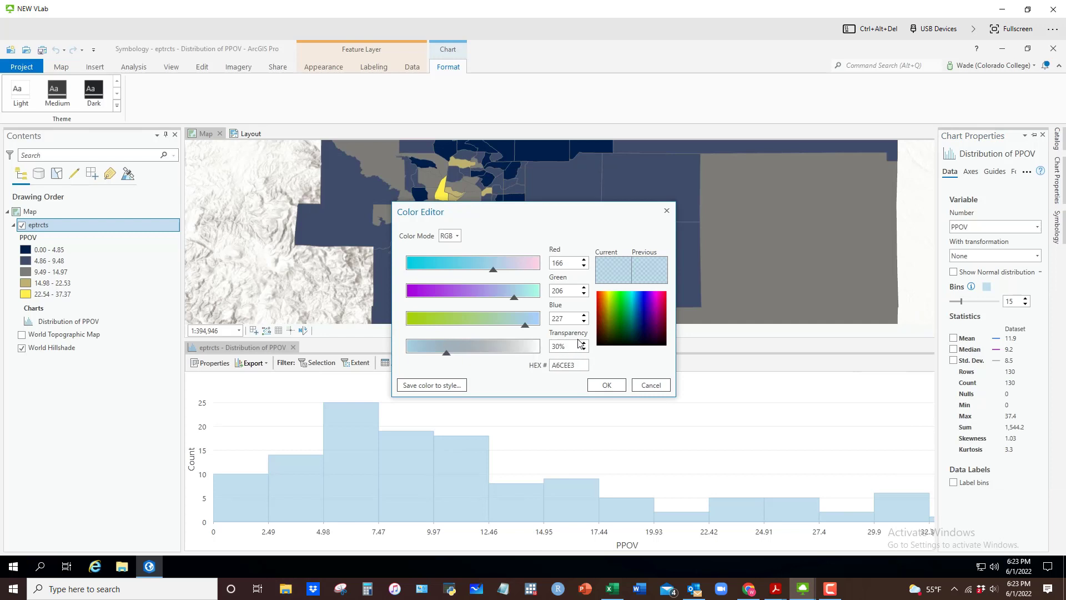
click(644, 308)
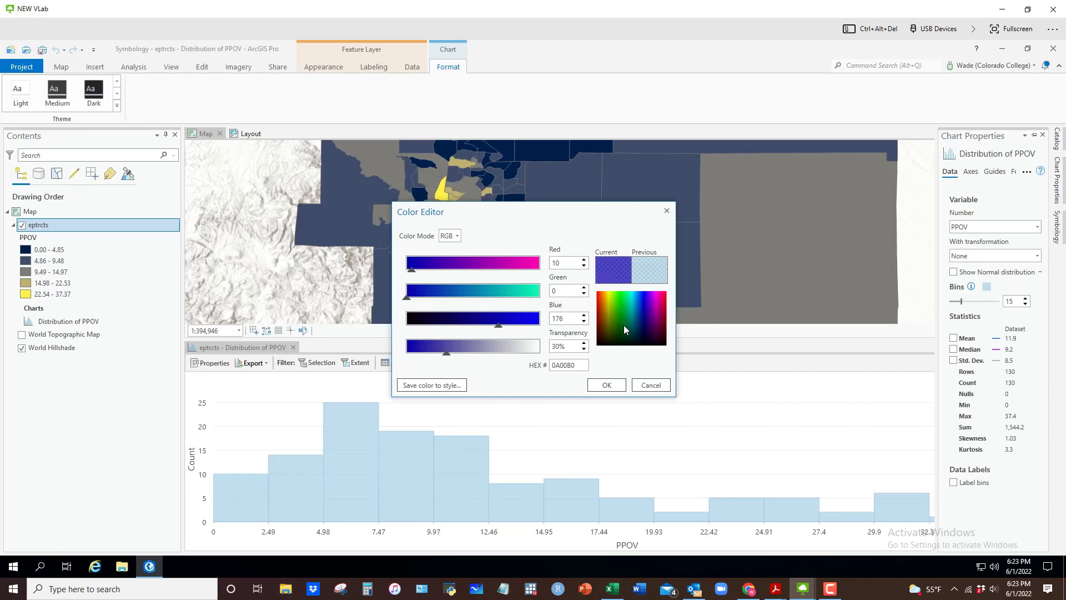
click(611, 384)
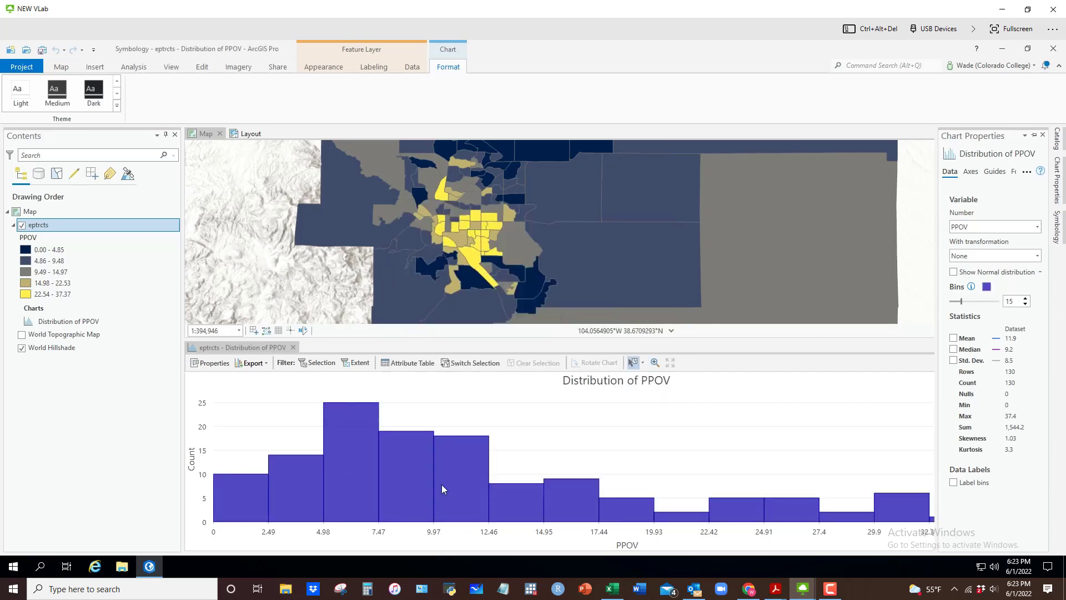
click(986, 286)
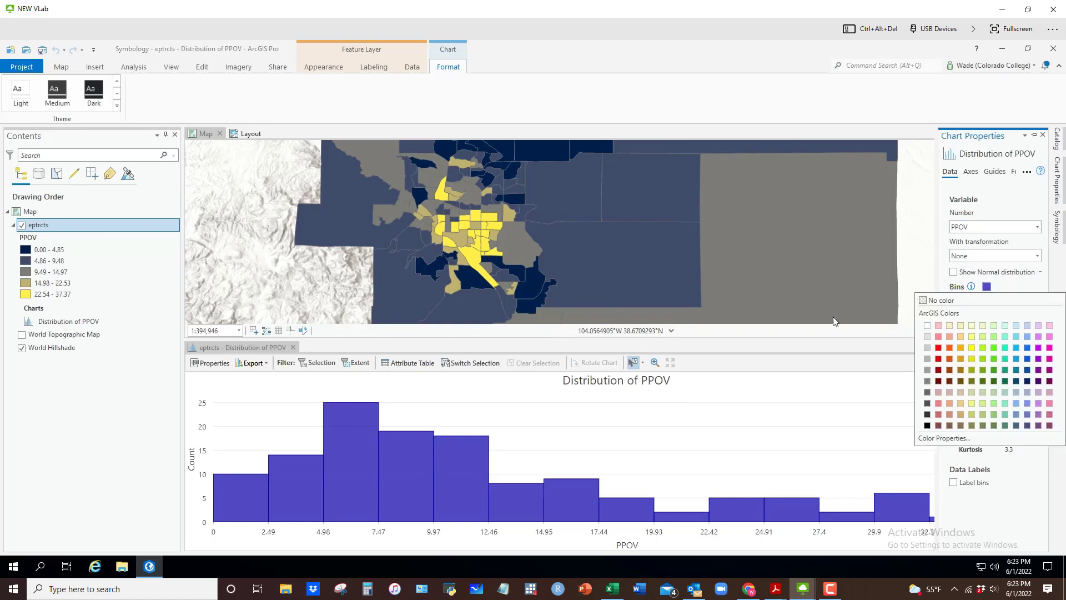
click(1028, 327)
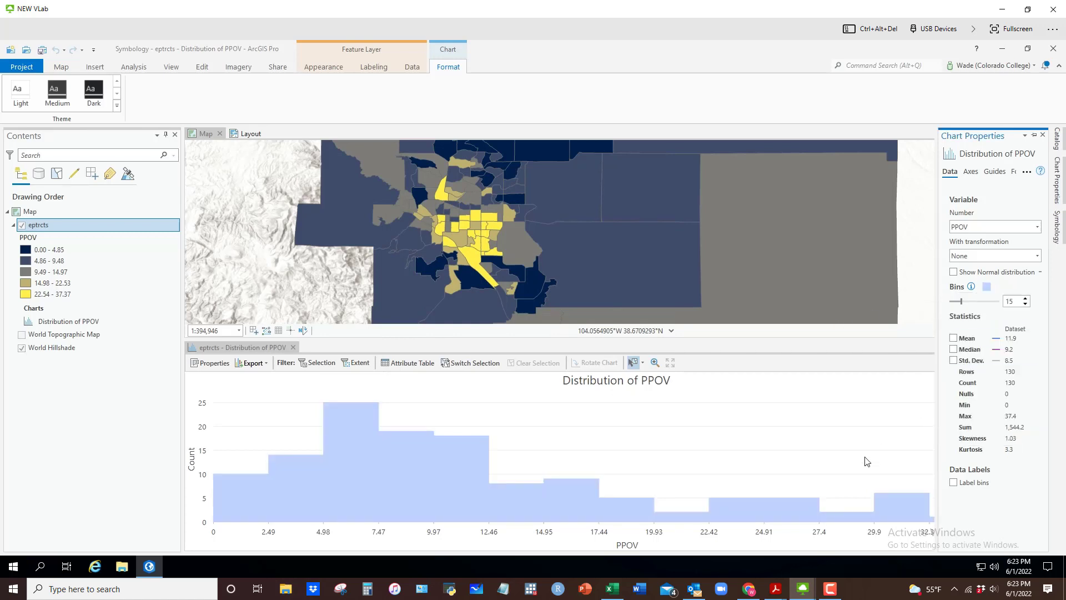
click(988, 286)
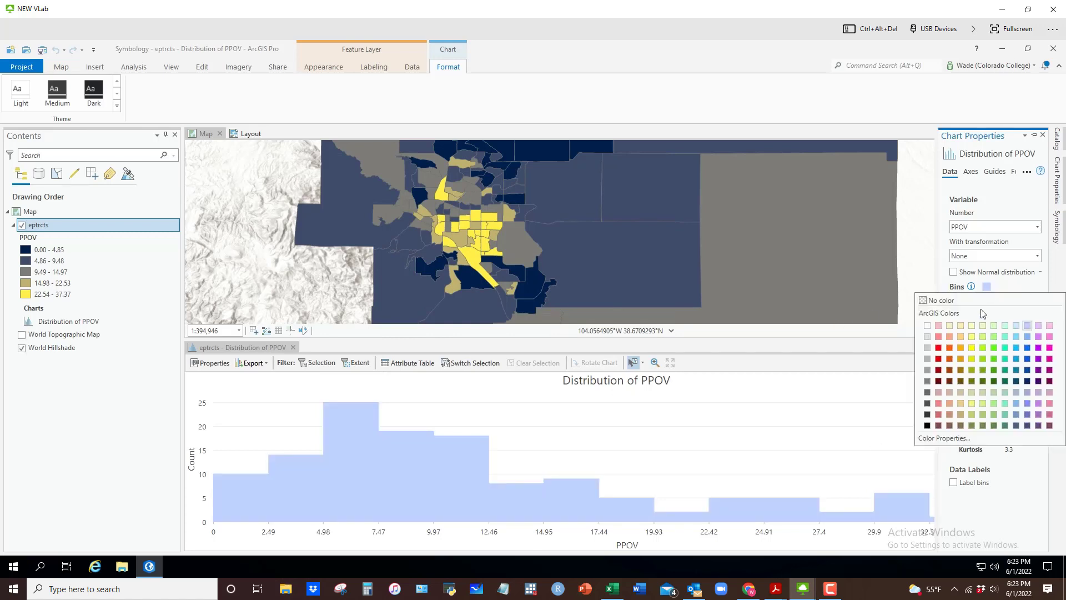
click(965, 438)
drag(409, 354, 450, 358)
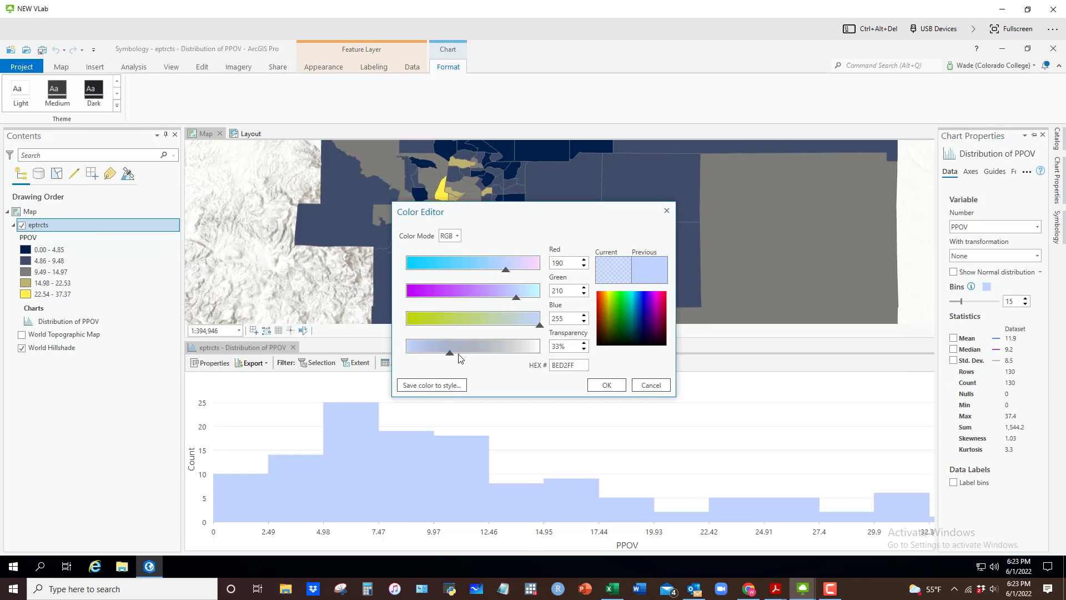
click(618, 385)
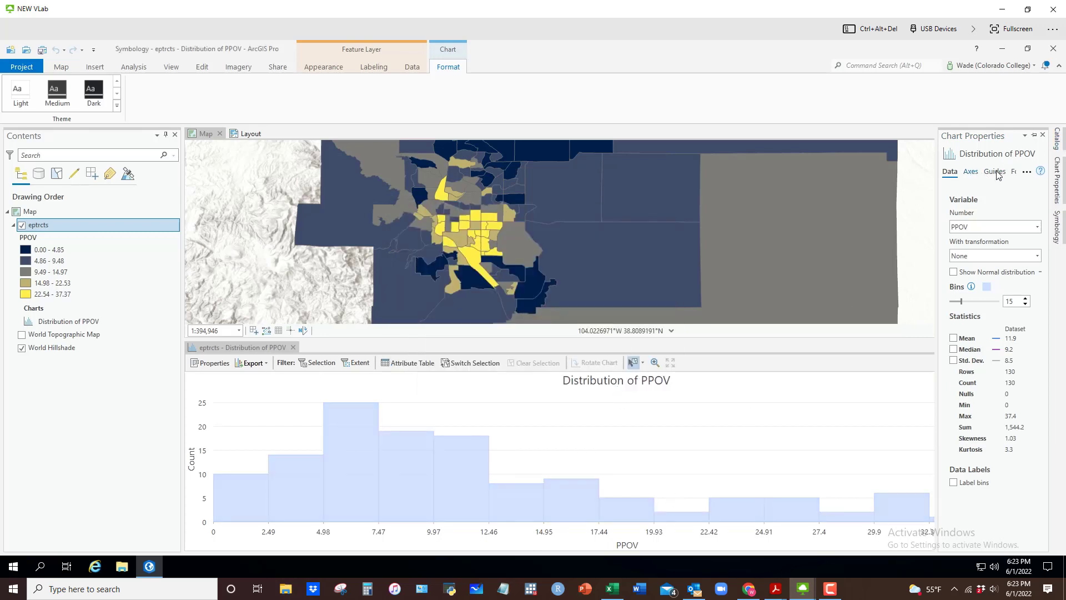
click(971, 172)
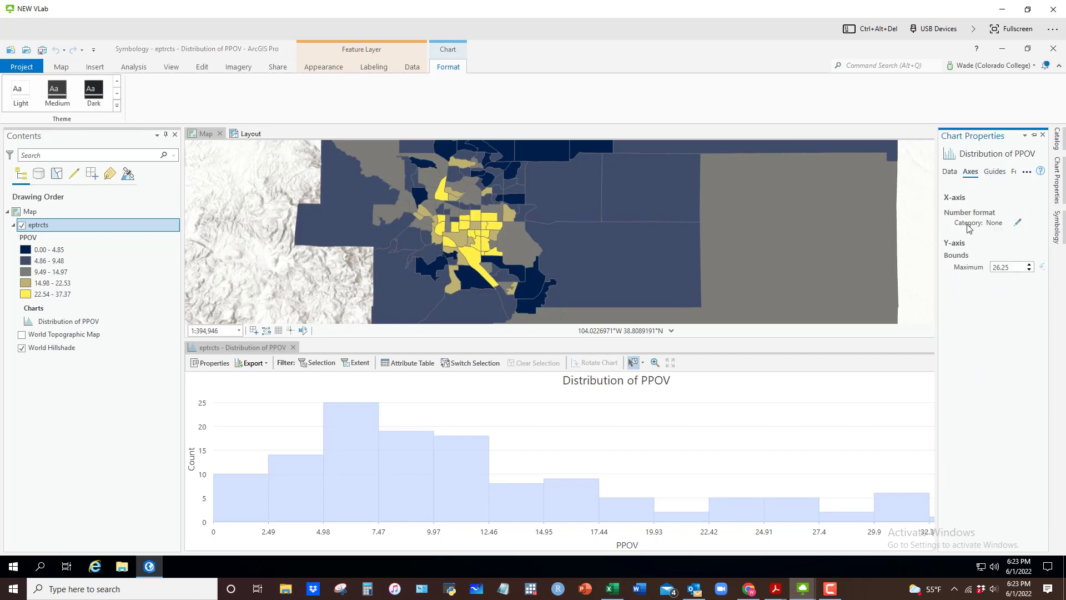
click(992, 173)
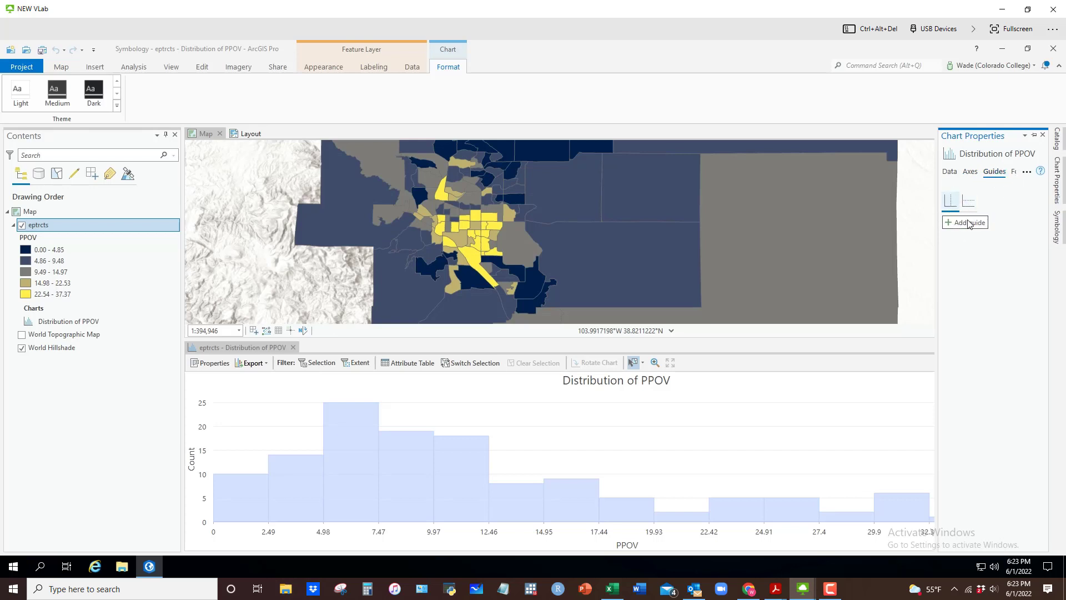
click(950, 172)
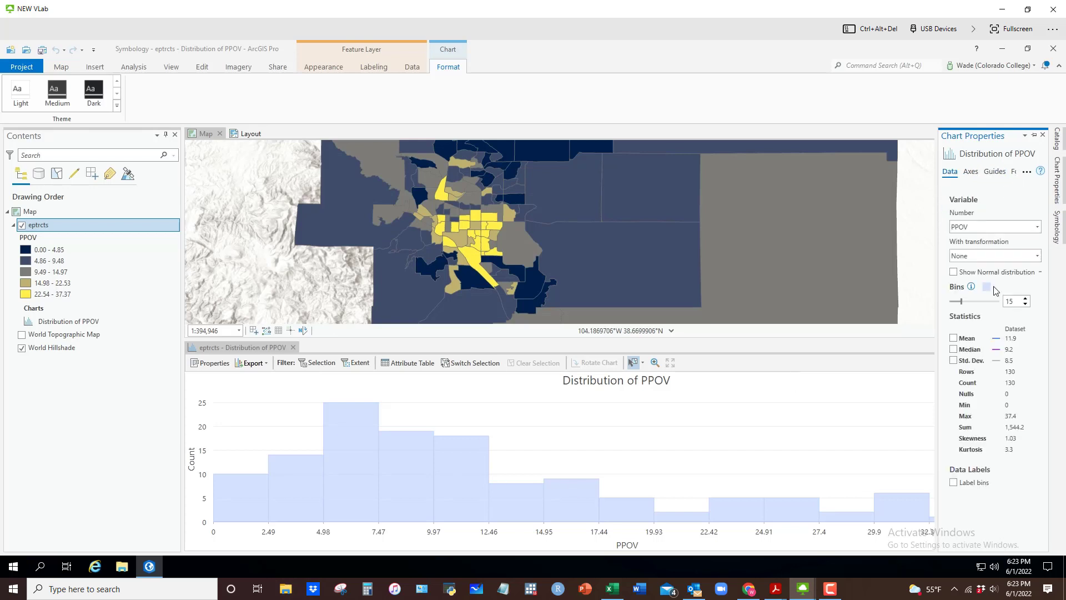
click(1014, 173)
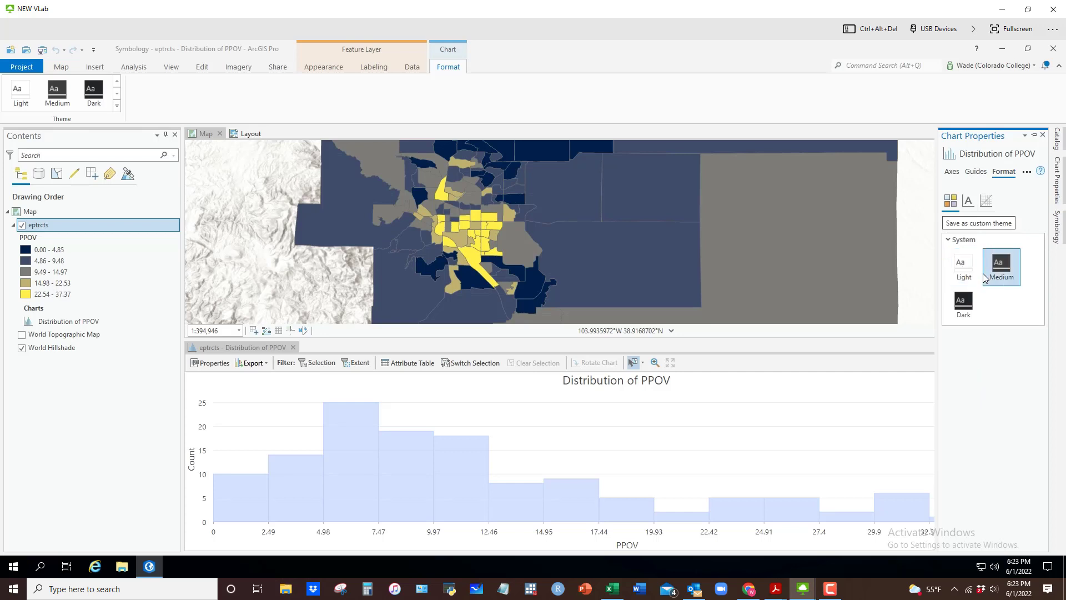
click(1005, 276)
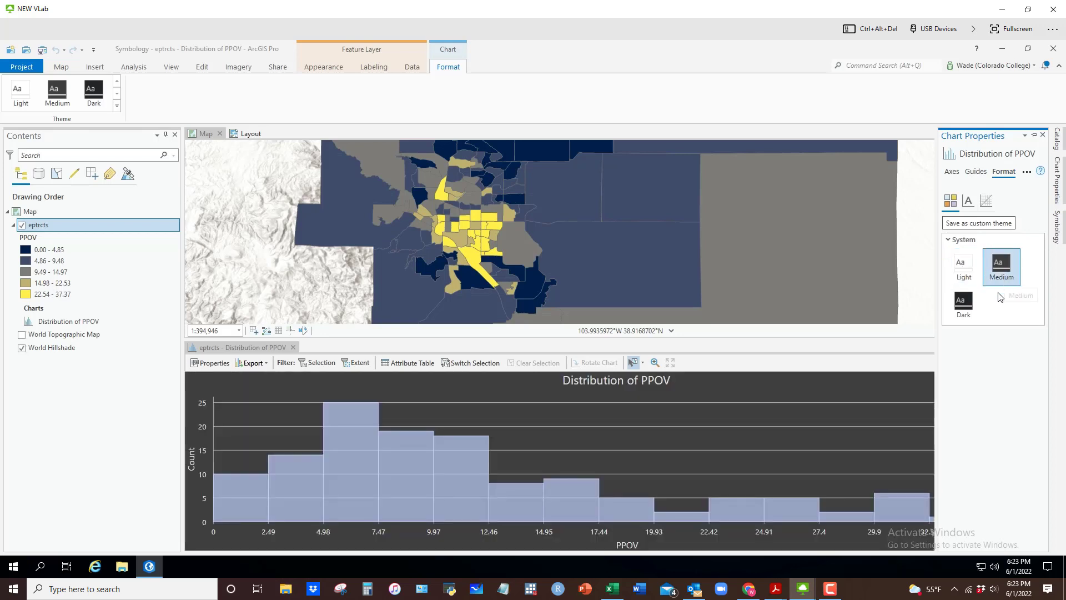
click(965, 307)
click(1005, 265)
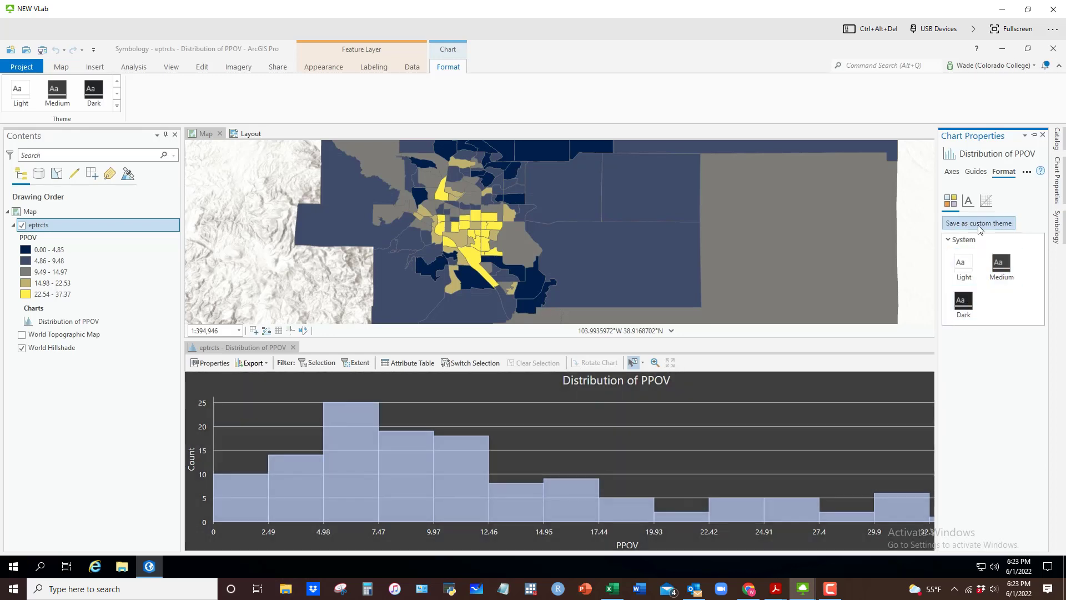
click(963, 265)
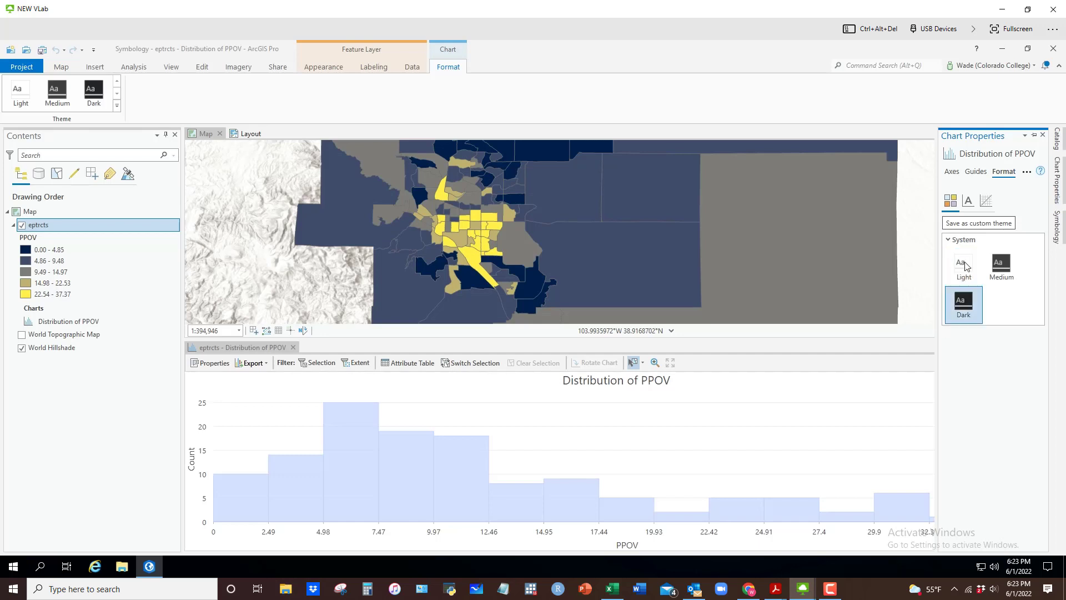
click(969, 201)
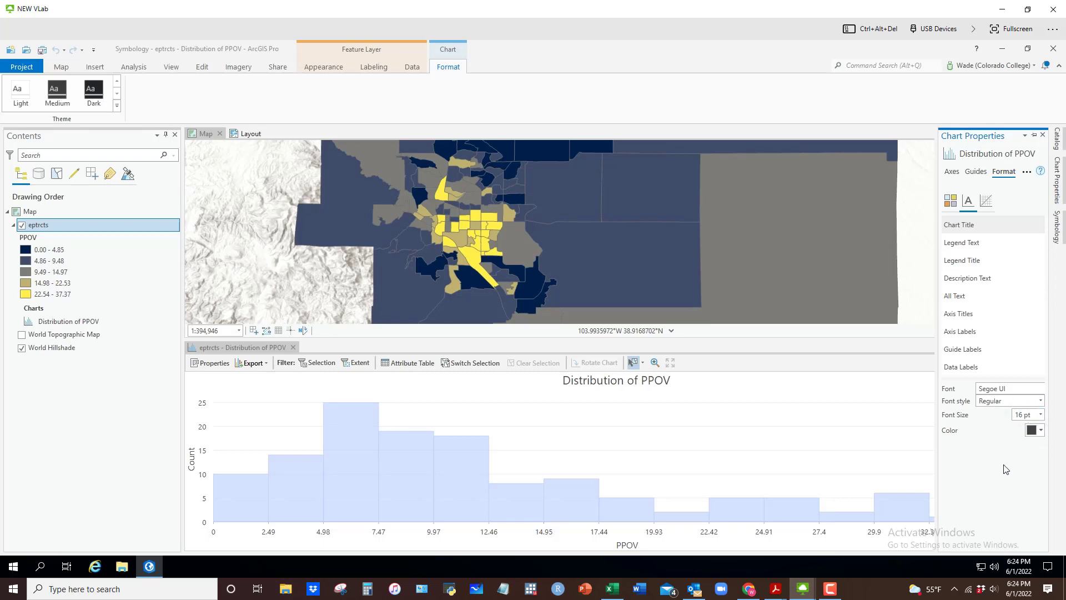
click(986, 203)
click(987, 226)
click(1034, 298)
click(950, 200)
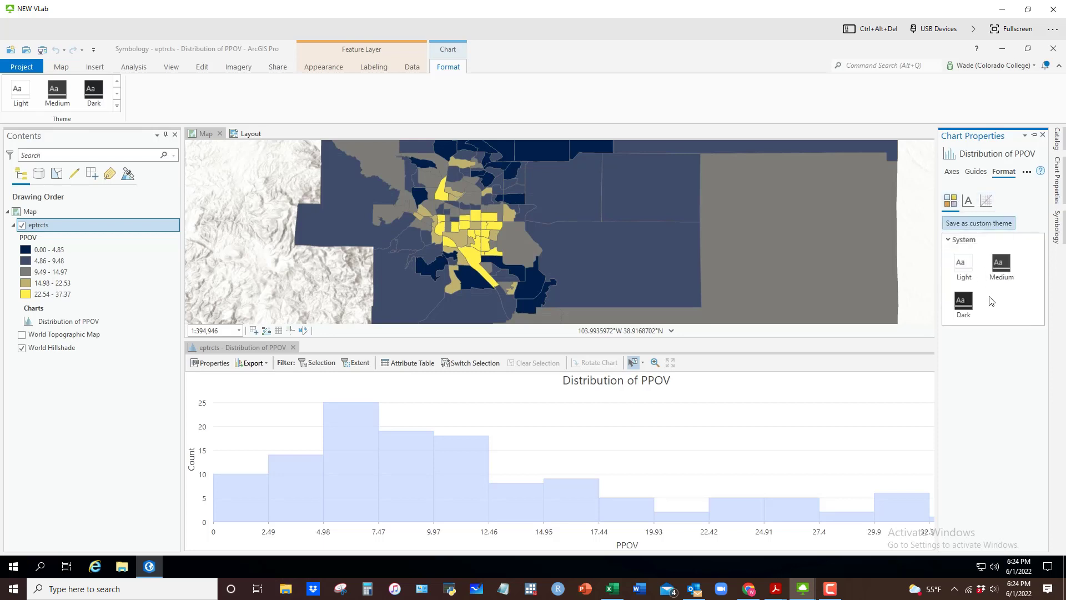
click(1027, 172)
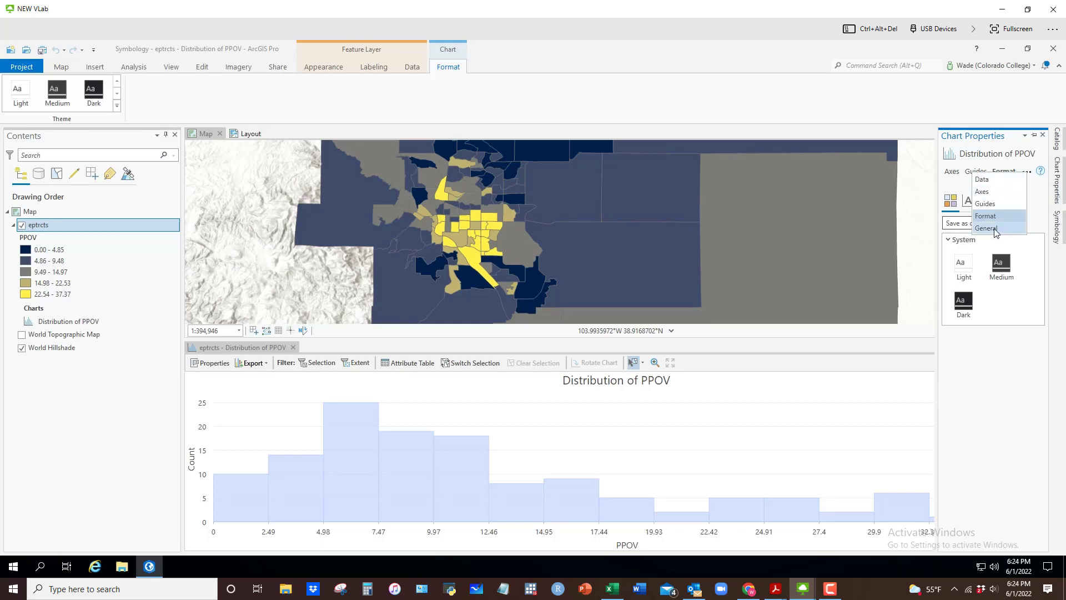
Retitle the histogram 'Fig 1: Distribution of Tracts by Poverty Rate'.
click(987, 228)
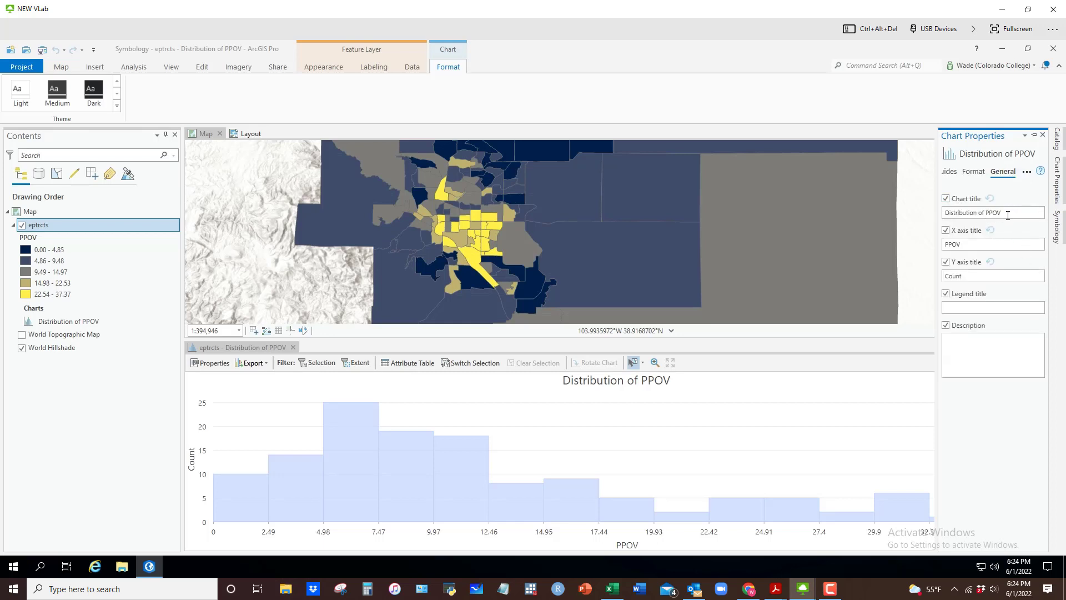
key(ctrl+a)
key(BackSpace)
text(Fig 1: Distribution of Tra)
text(ty Rate)
key(Return)
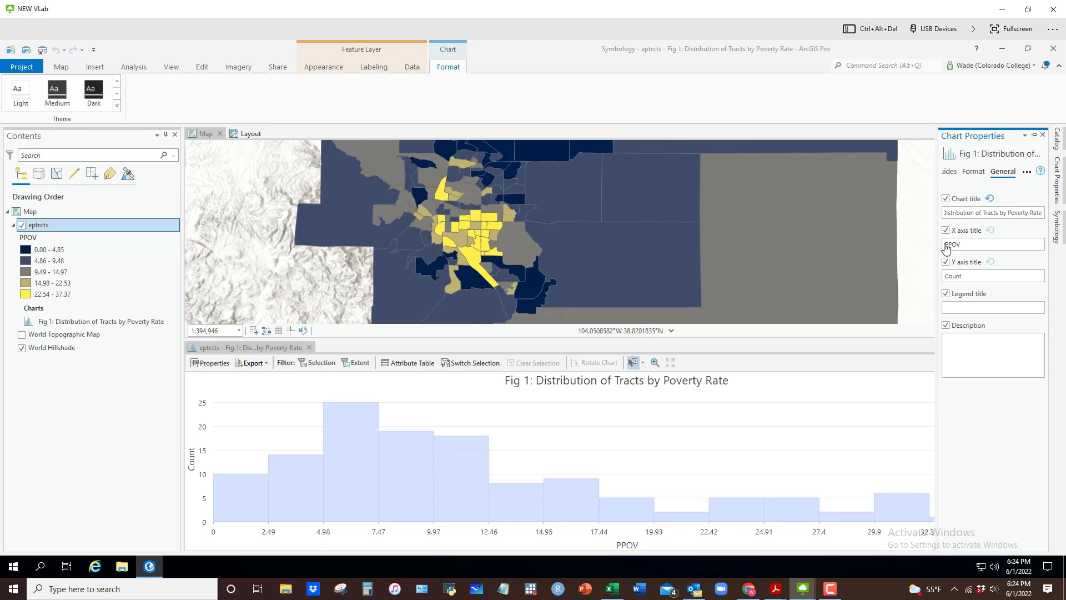
Set the x axis title to 'Poverty Rate' and add the description 'Data Source: Information here'.
double_click(927, 243)
key(BackSpace)
key(Return)
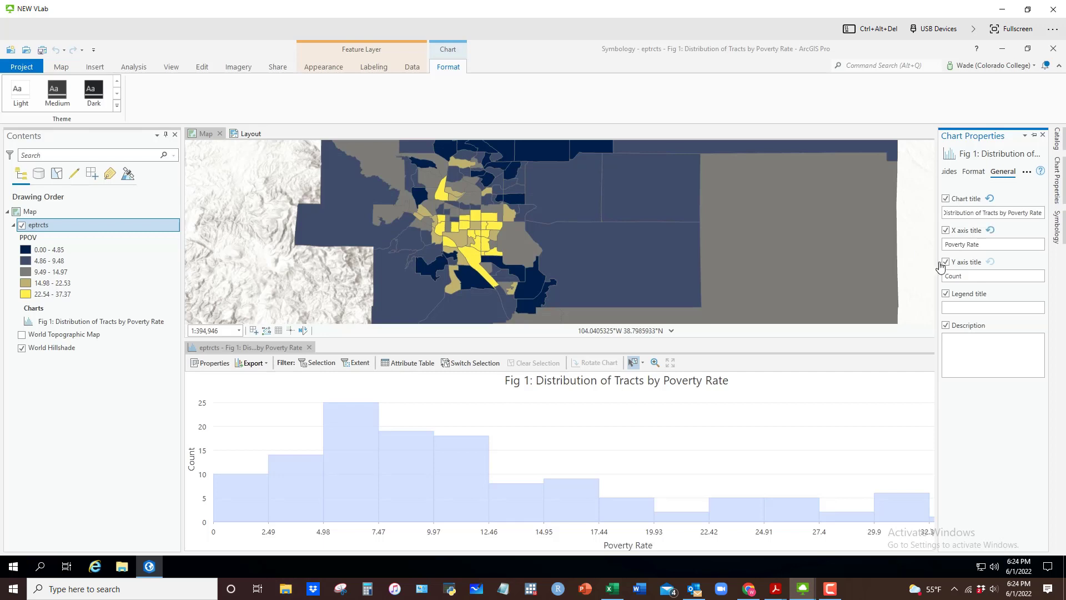
double_click(966, 276)
click(1034, 135)
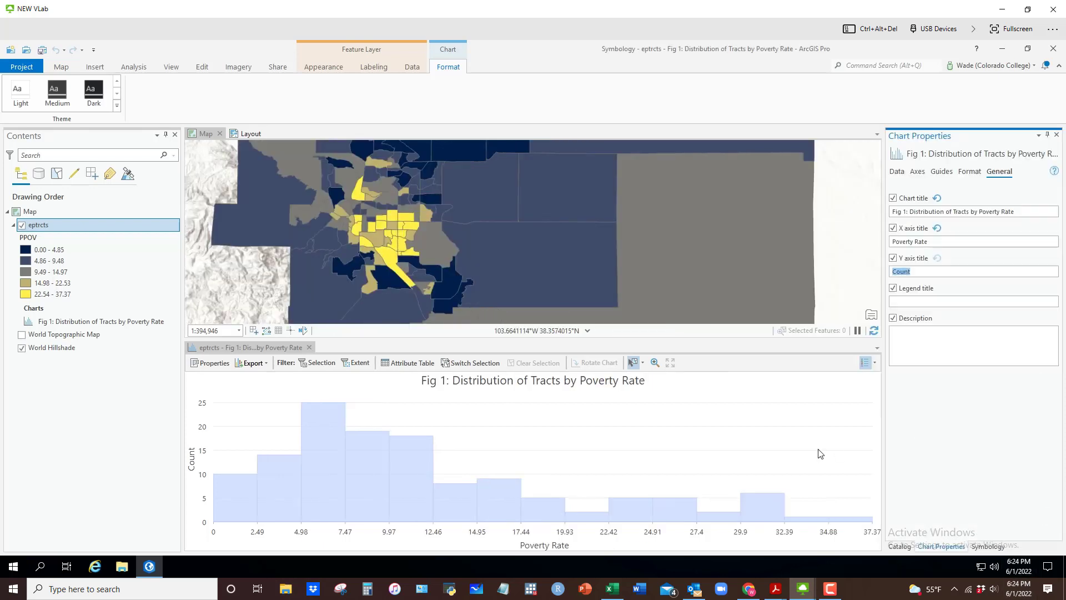
click(910, 332)
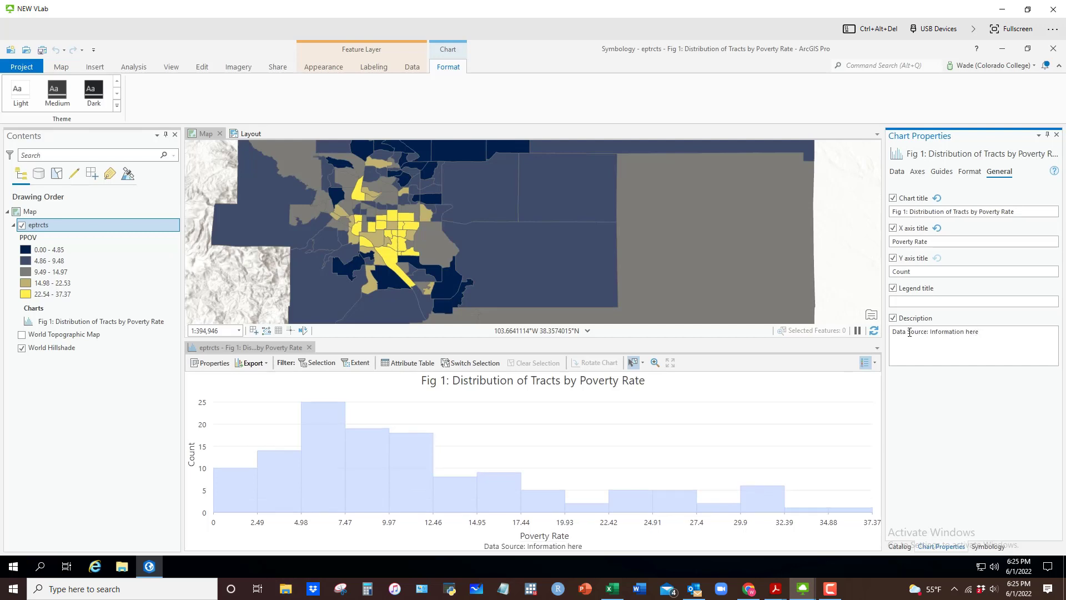
mouse_move(702, 489)
Show the font settings for the chart's text in Chart Properties Format.
click(939, 172)
click(966, 172)
click(916, 200)
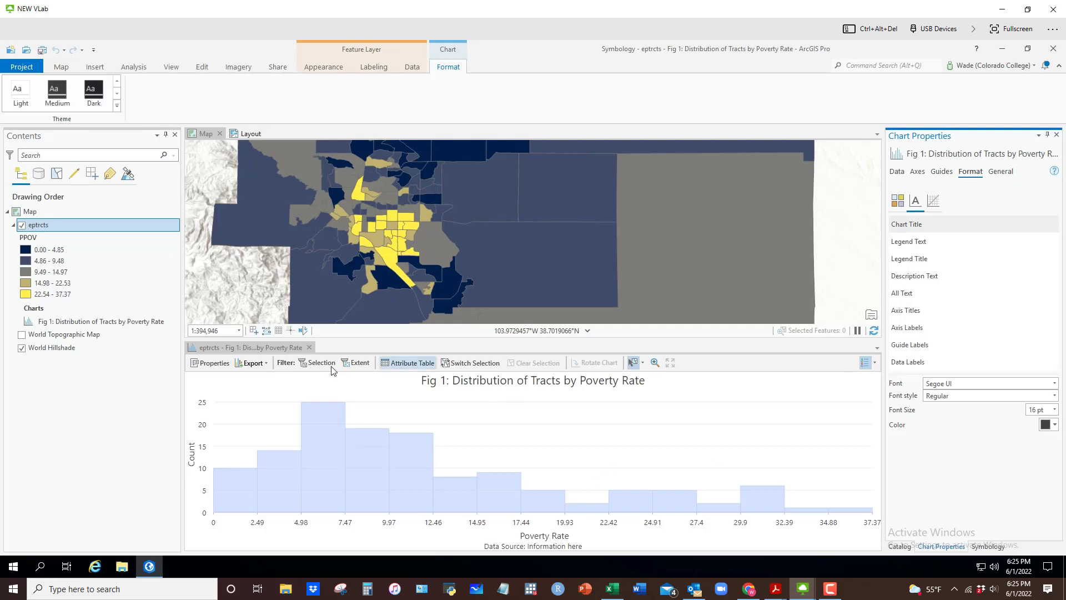
Begin exporting the histogram as a graphic to This PC, review file types, then cancel.
click(257, 368)
click(257, 369)
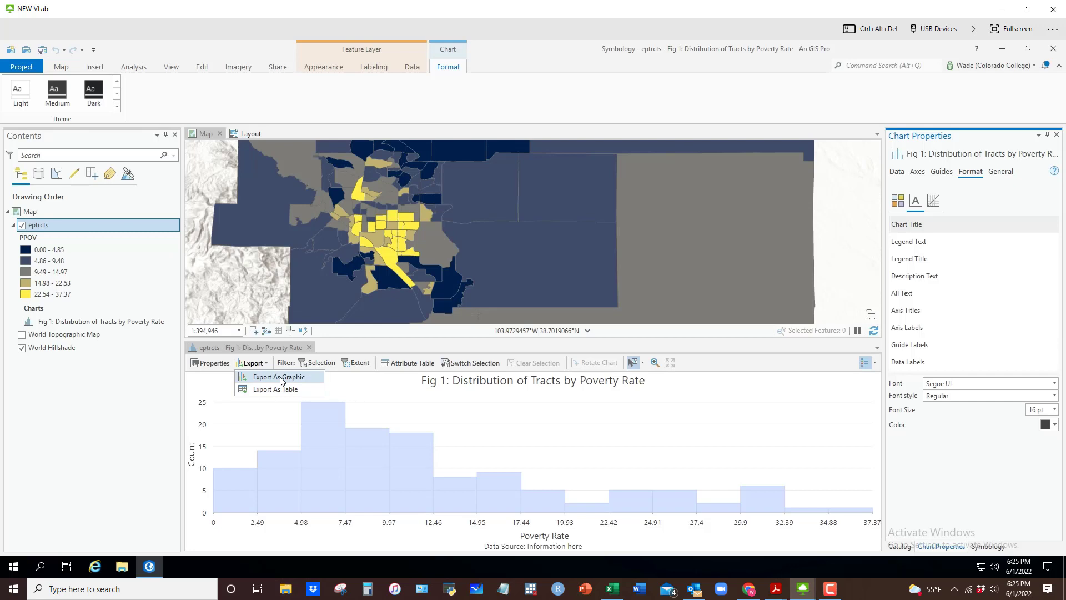
click(281, 377)
click(411, 291)
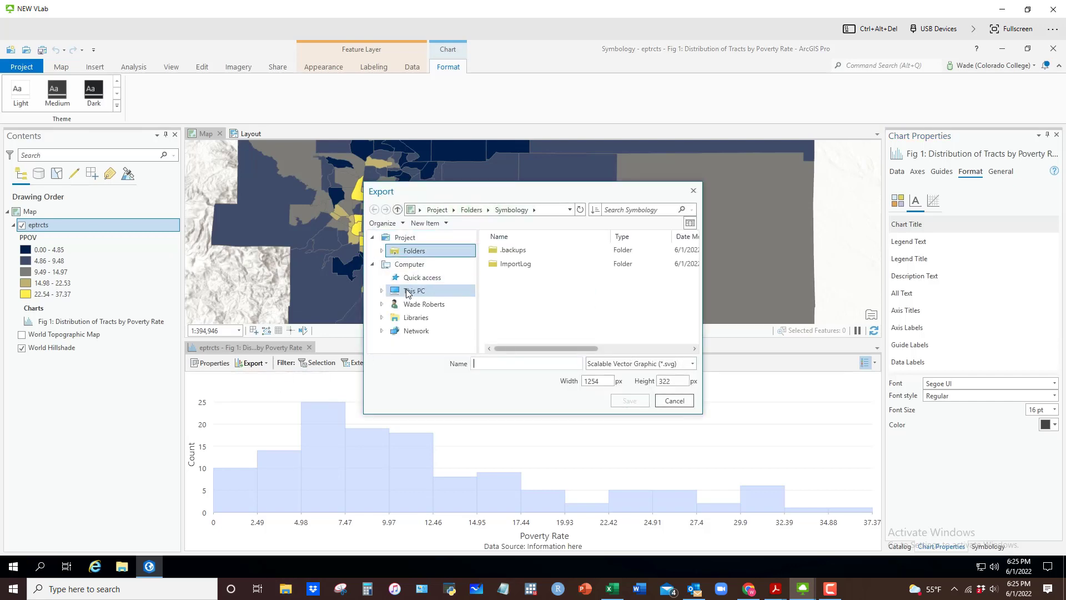
scroll(569, 311, down, 3)
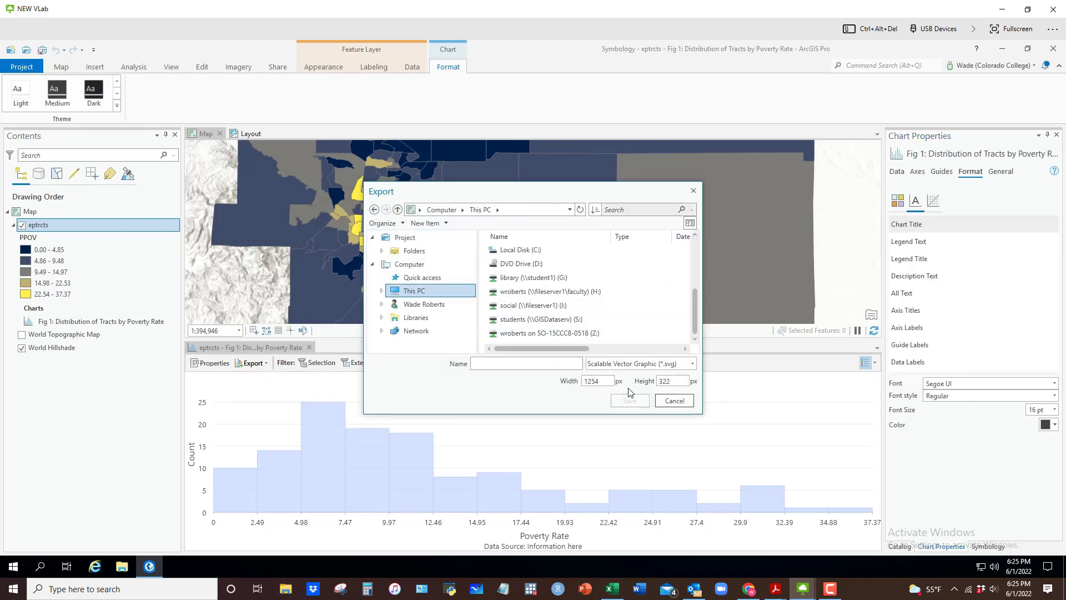
click(692, 364)
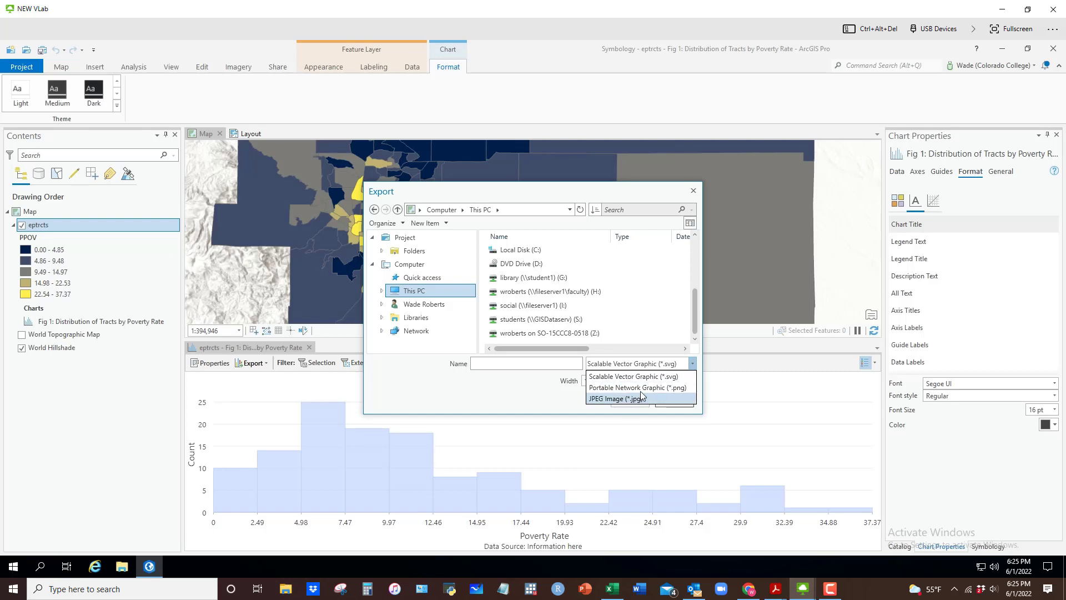
click(488, 396)
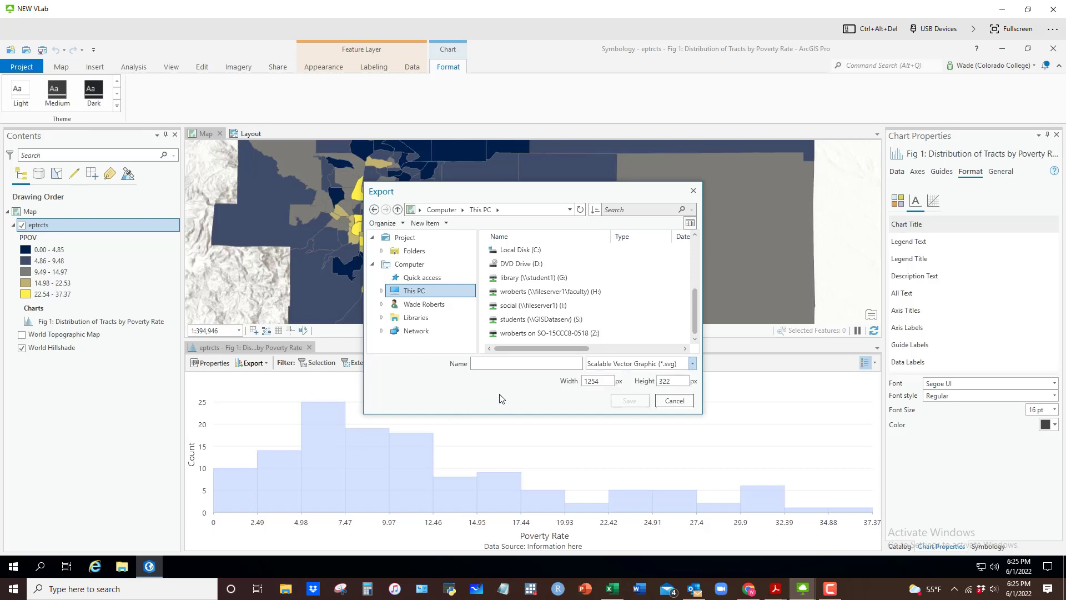
click(670, 403)
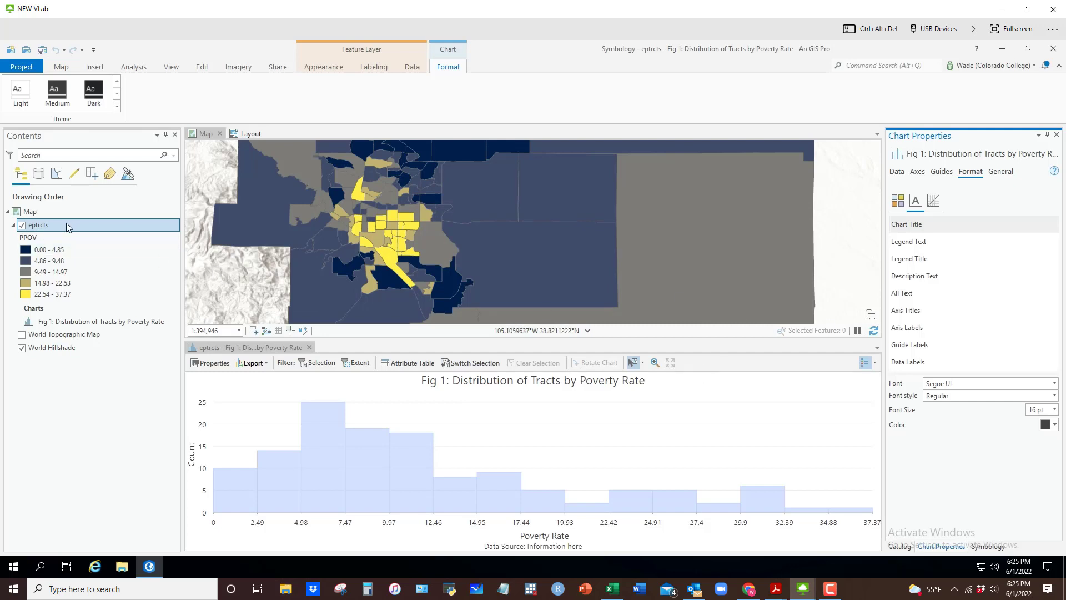
Create a new scatter plot from the eptrcts layer.
click(34, 229)
right_click(34, 228)
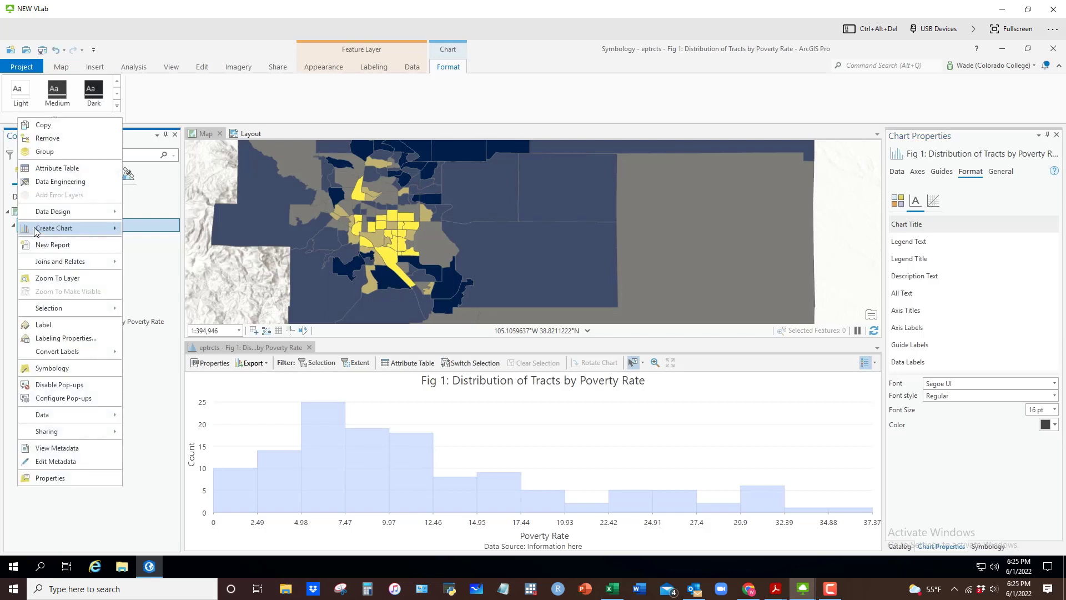
mouse_move(37, 229)
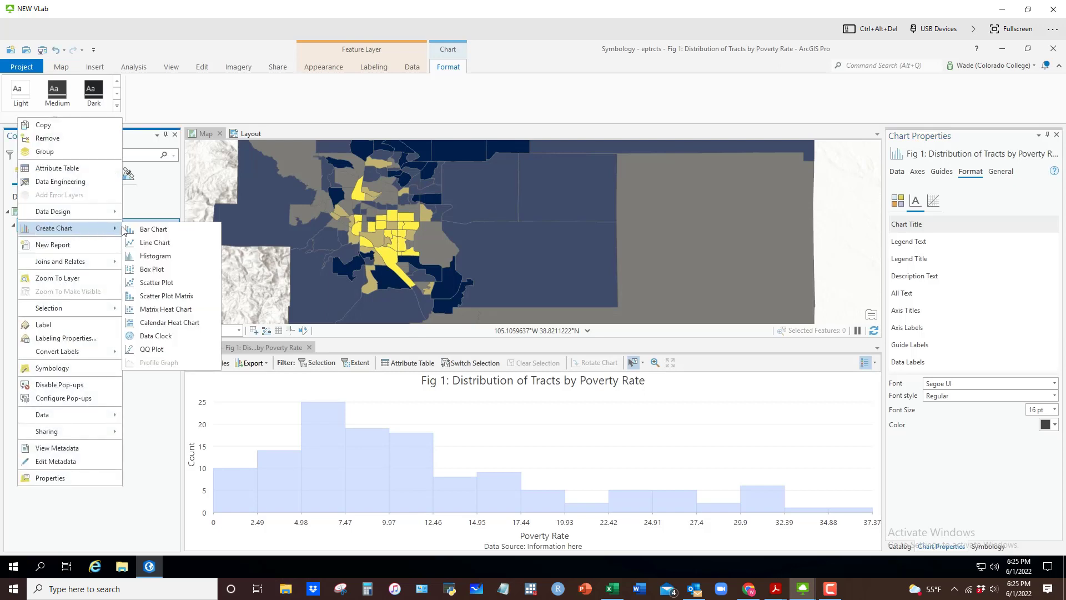
click(156, 283)
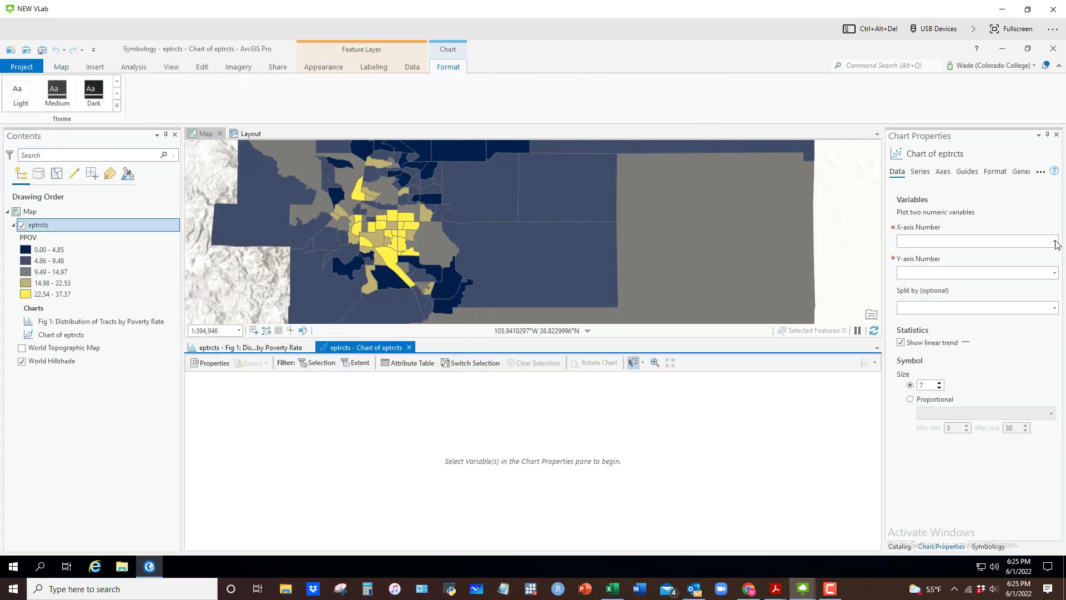
Plot PPOV on the x axis and PWHITENH on the y axis, showing the trend line (R² 0.32).
click(1053, 244)
scroll(959, 315, up, 2)
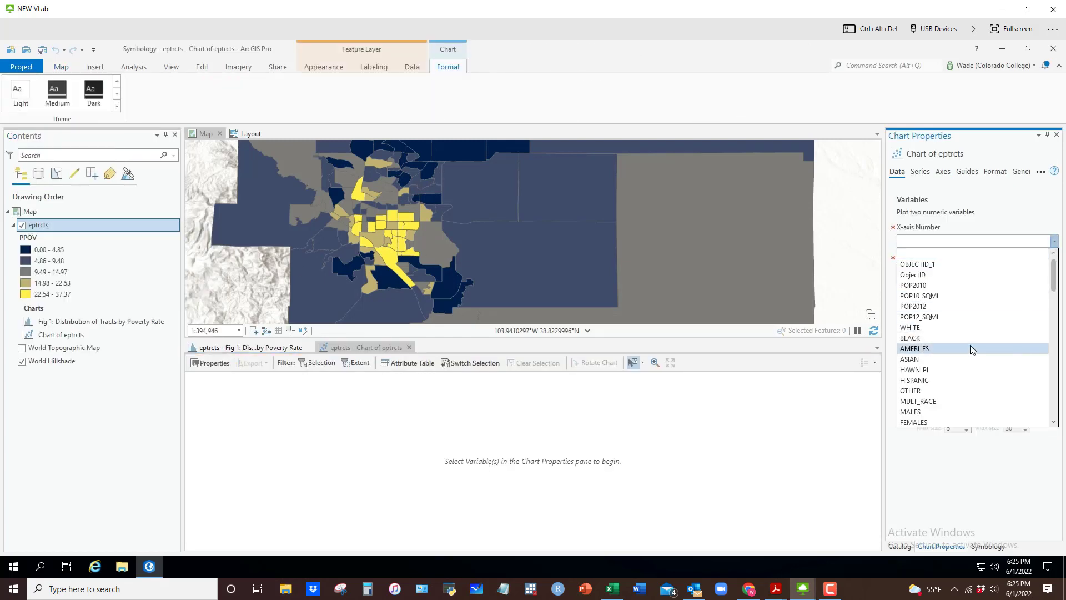
scroll(964, 356, down, 2)
click(929, 414)
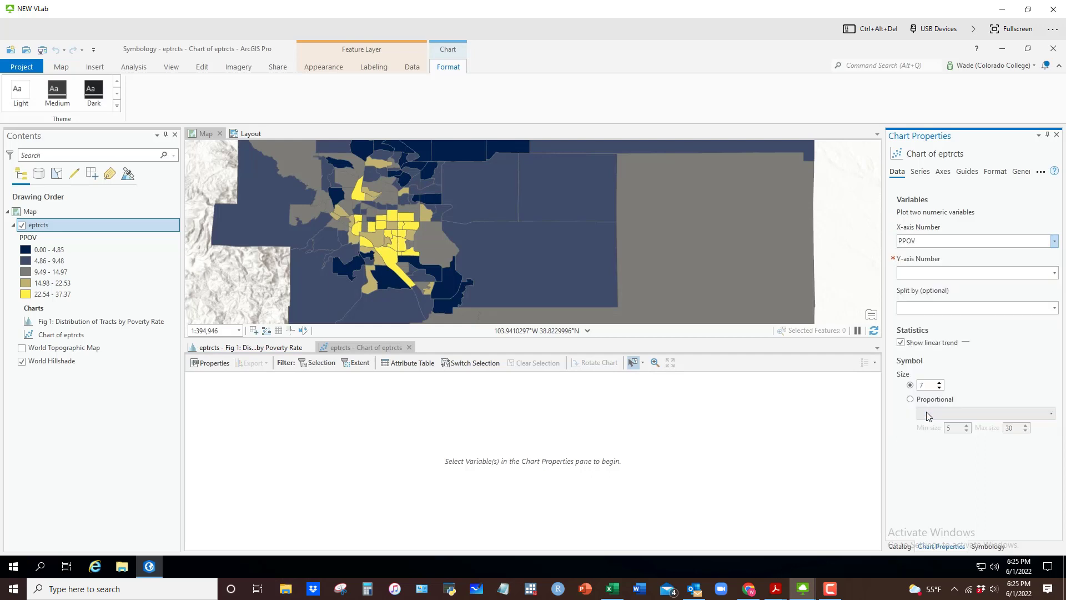
click(1053, 273)
scroll(1002, 361, down, 20)
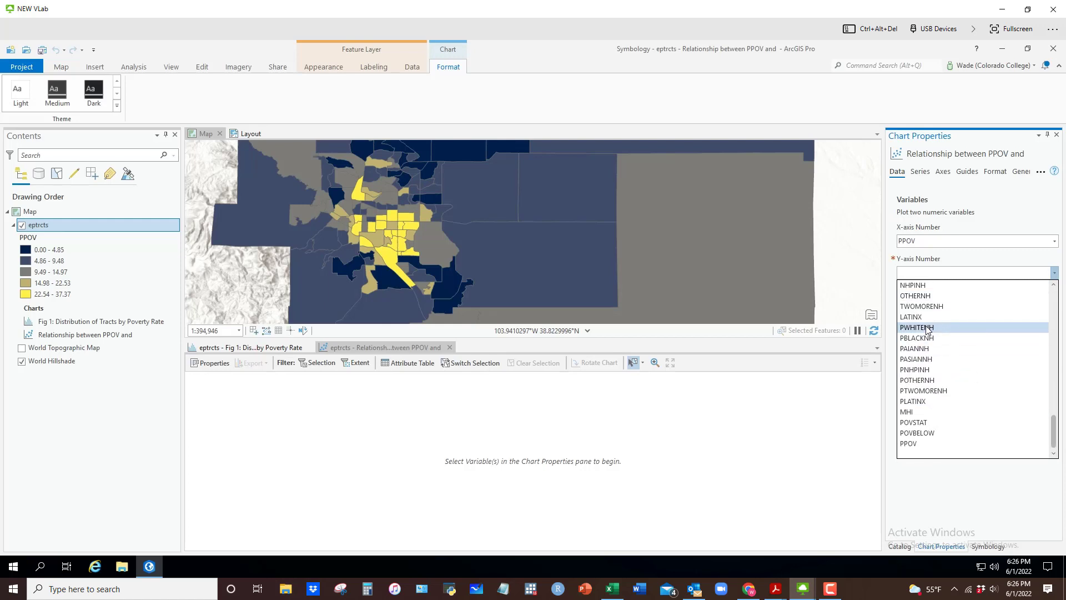
click(928, 328)
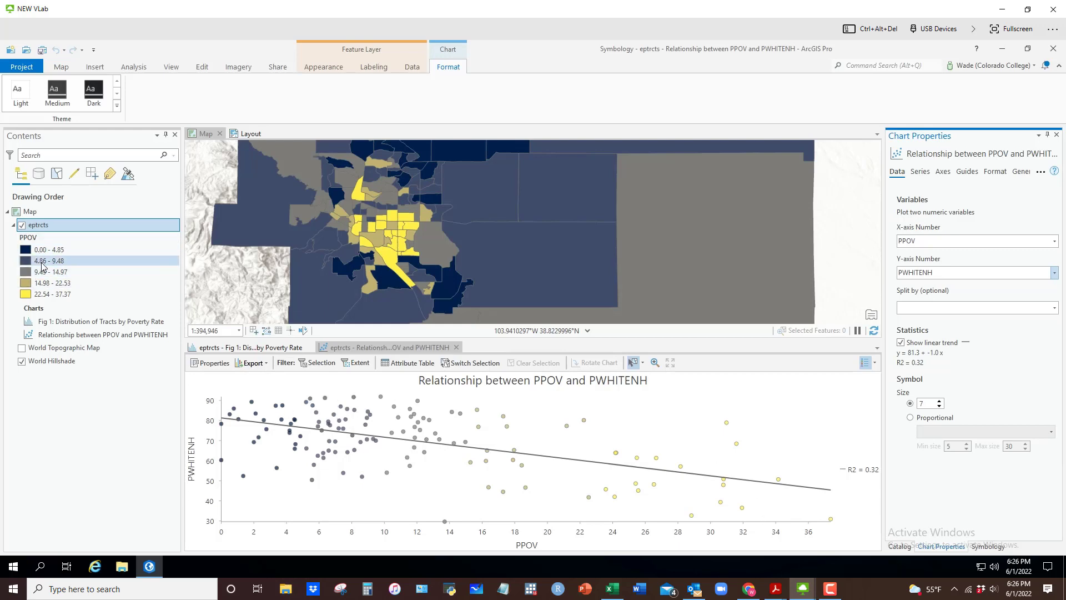
mouse_move(321, 393)
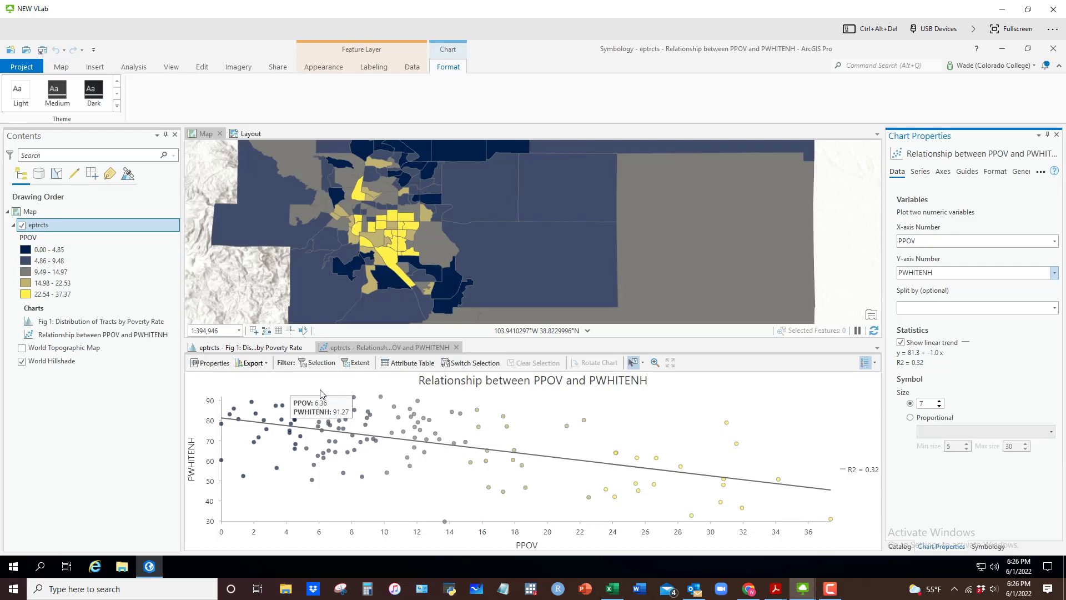
Switch the eptrcts layer's primary symbology to Single Symbol.
click(39, 225)
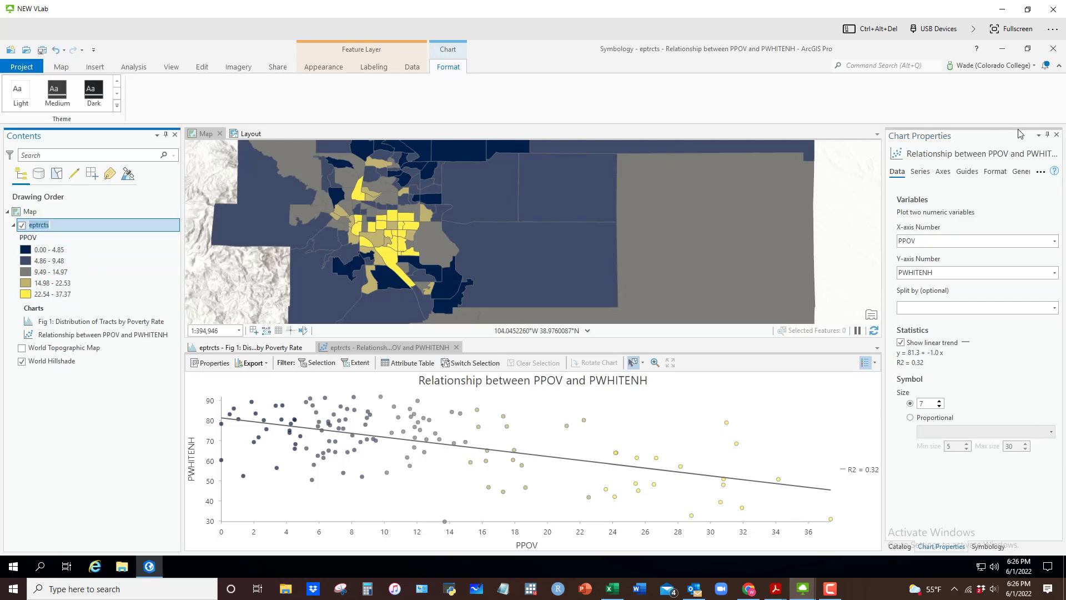
click(1048, 134)
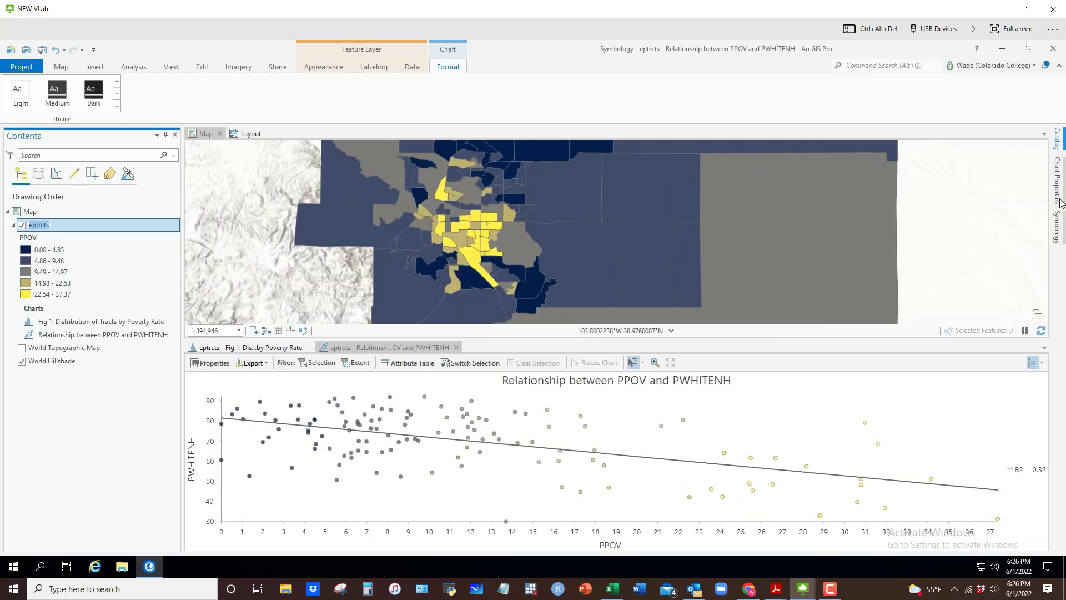
click(1062, 227)
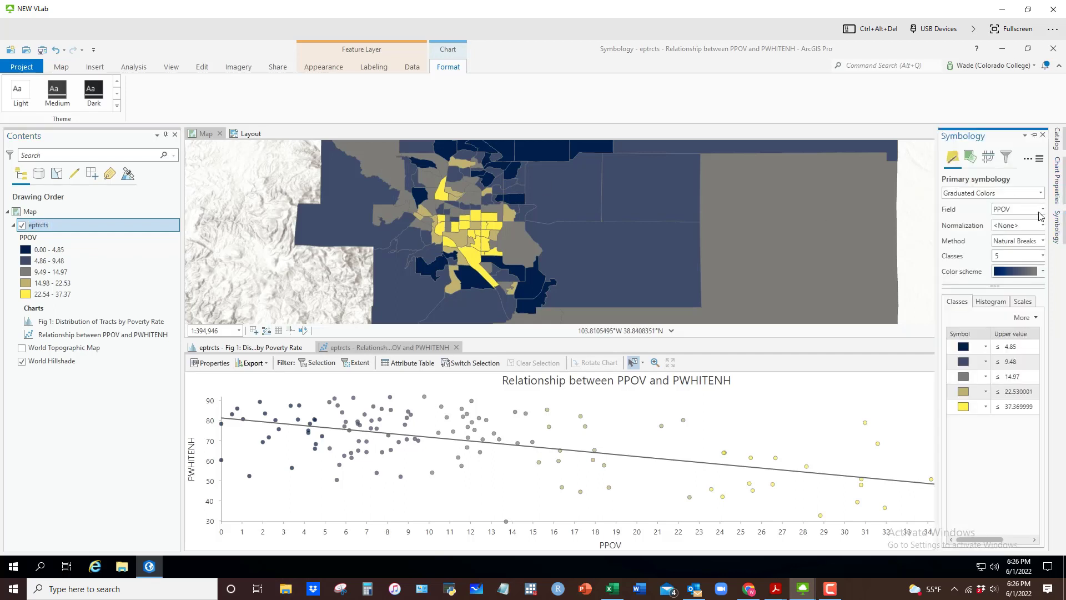
click(1041, 193)
scroll(977, 266, up, 3)
click(917, 228)
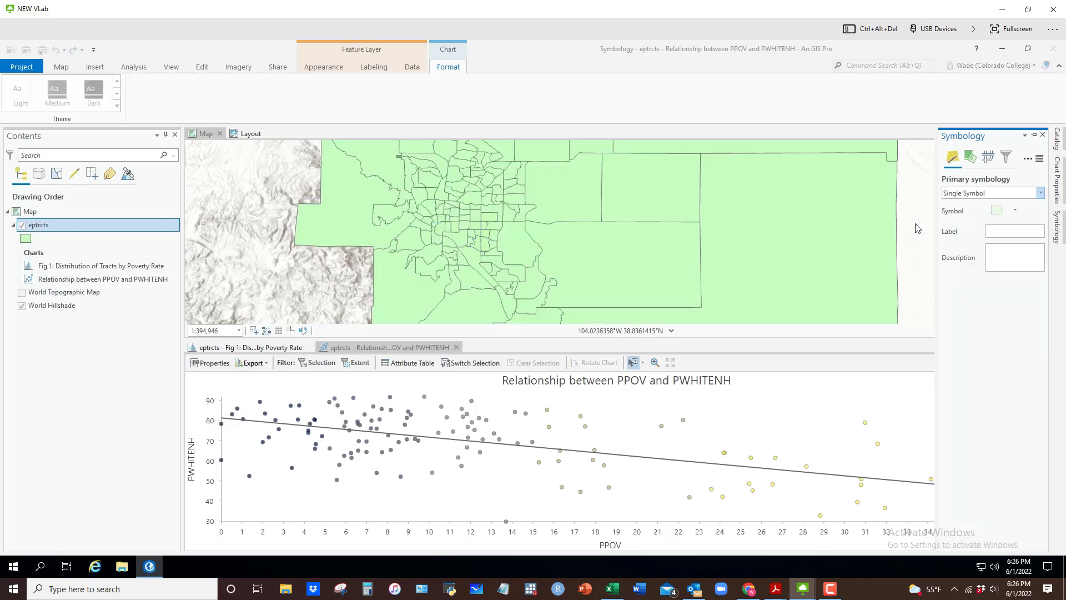
Colour the eptrcts symbol medium blue so tracts and scatter points match.
click(25, 240)
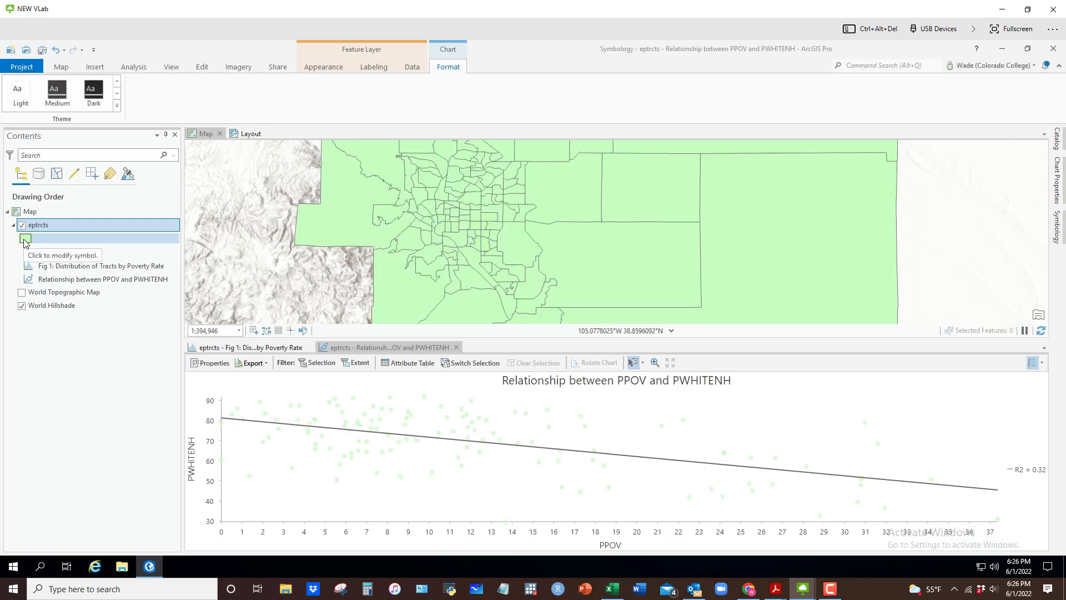
right_click(25, 241)
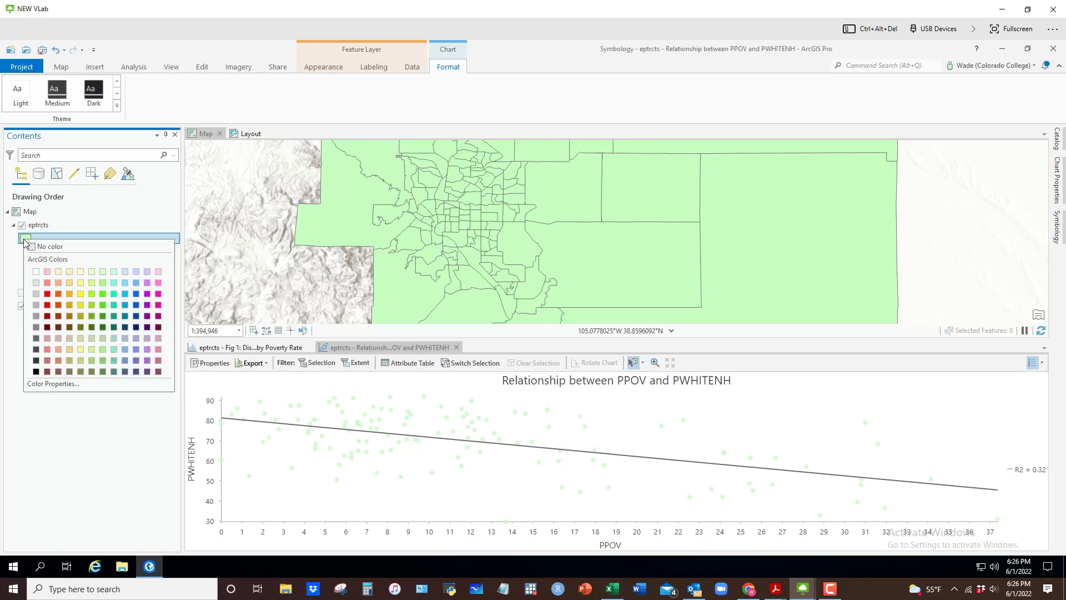
click(136, 272)
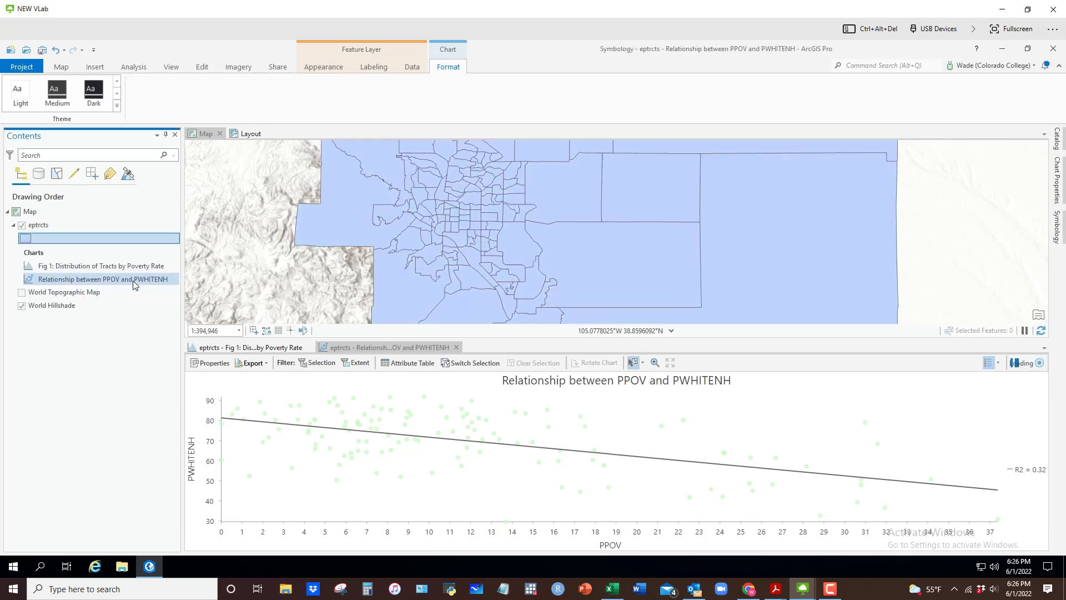
right_click(25, 239)
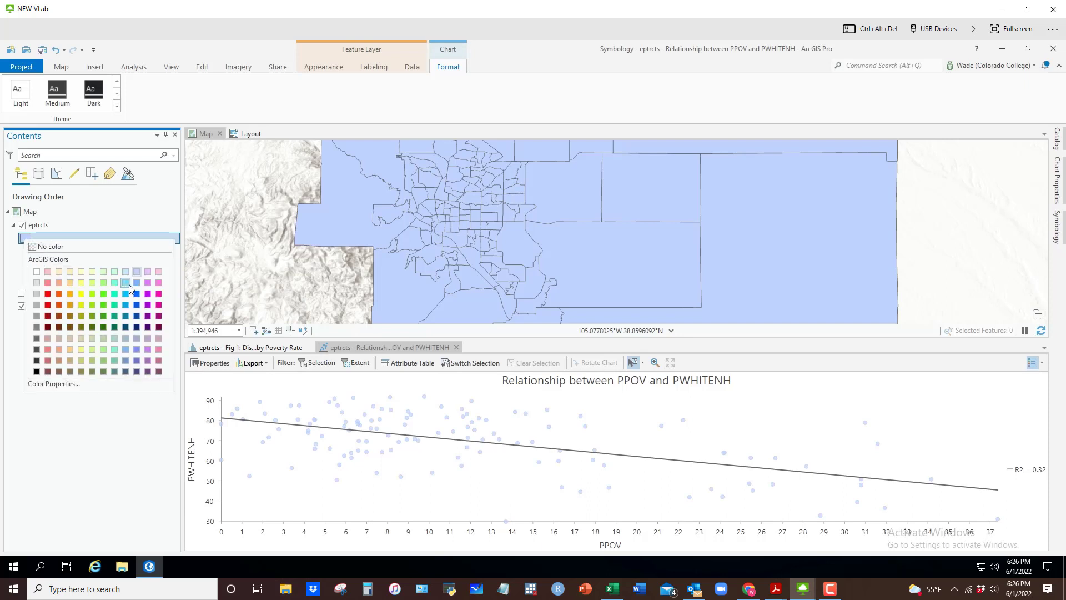
click(135, 283)
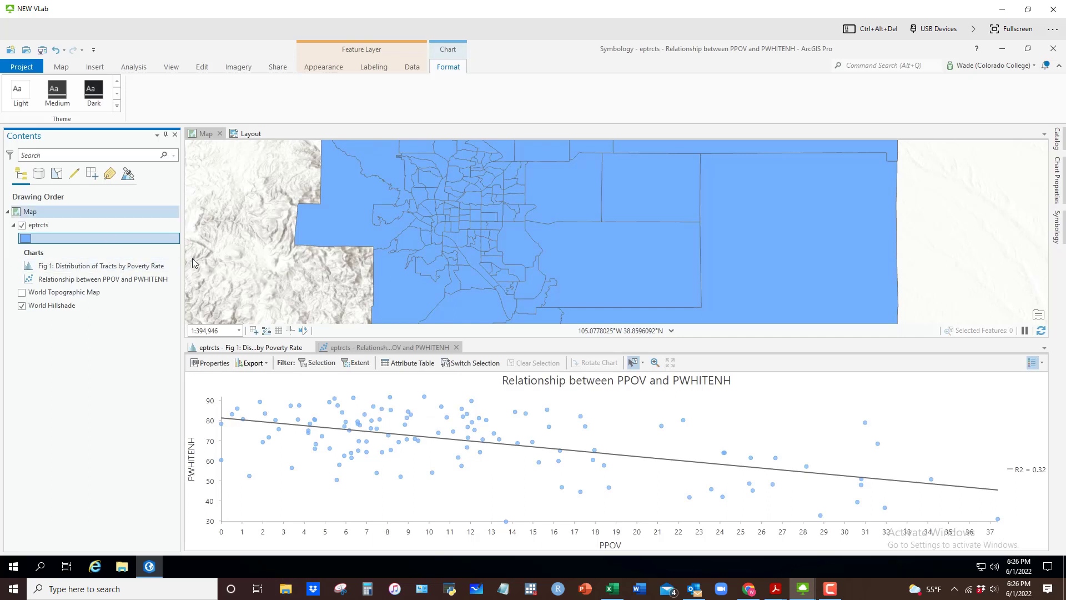
click(157, 279)
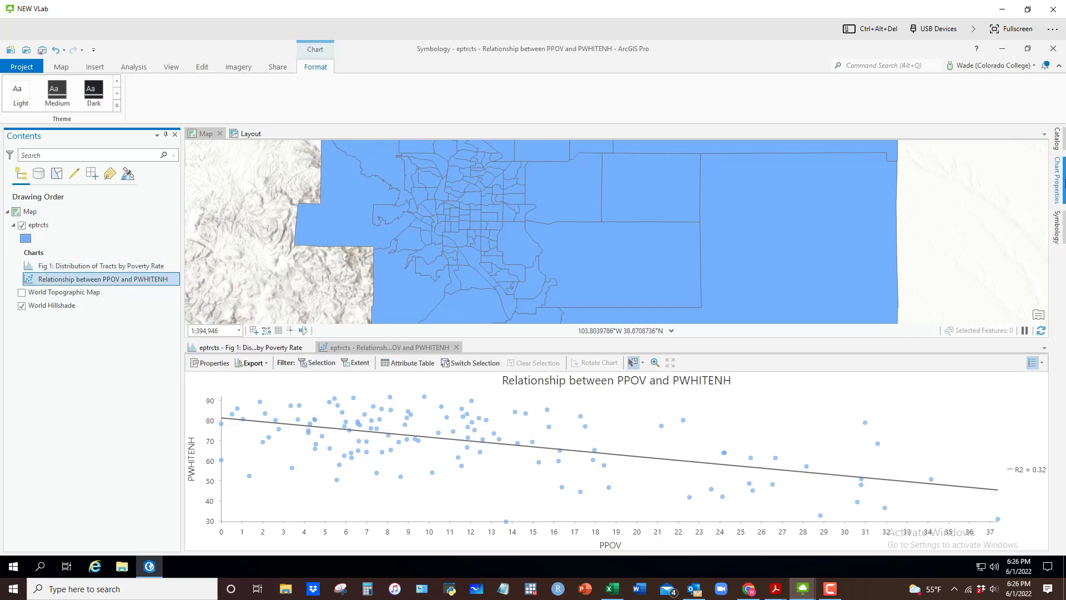
Toggle the scatter plot's linear trend line off and back on, and pin Chart Properties.
click(1064, 181)
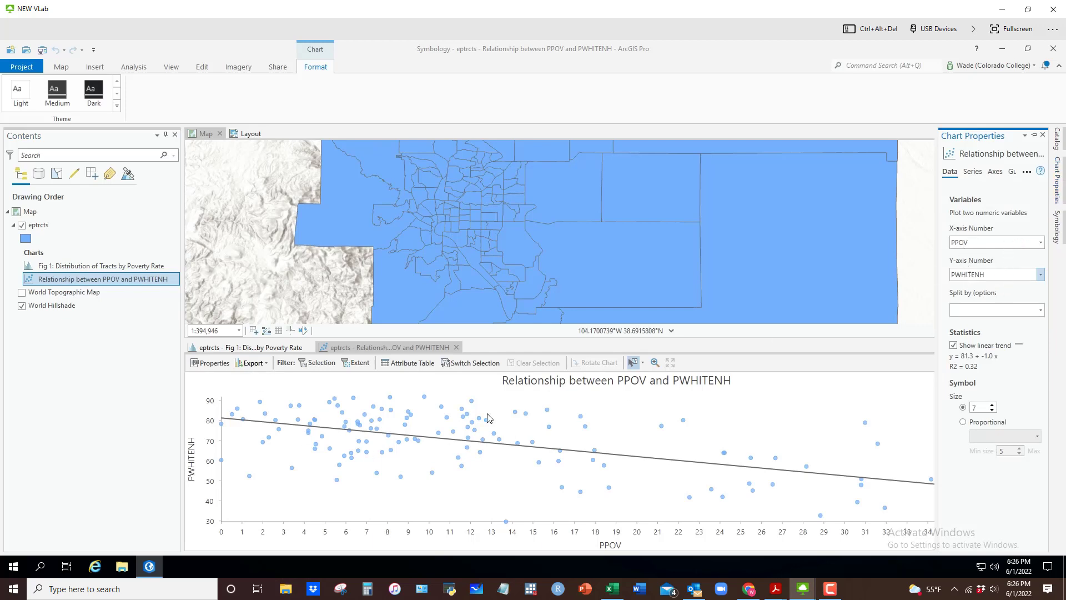
mouse_move(588, 440)
click(954, 347)
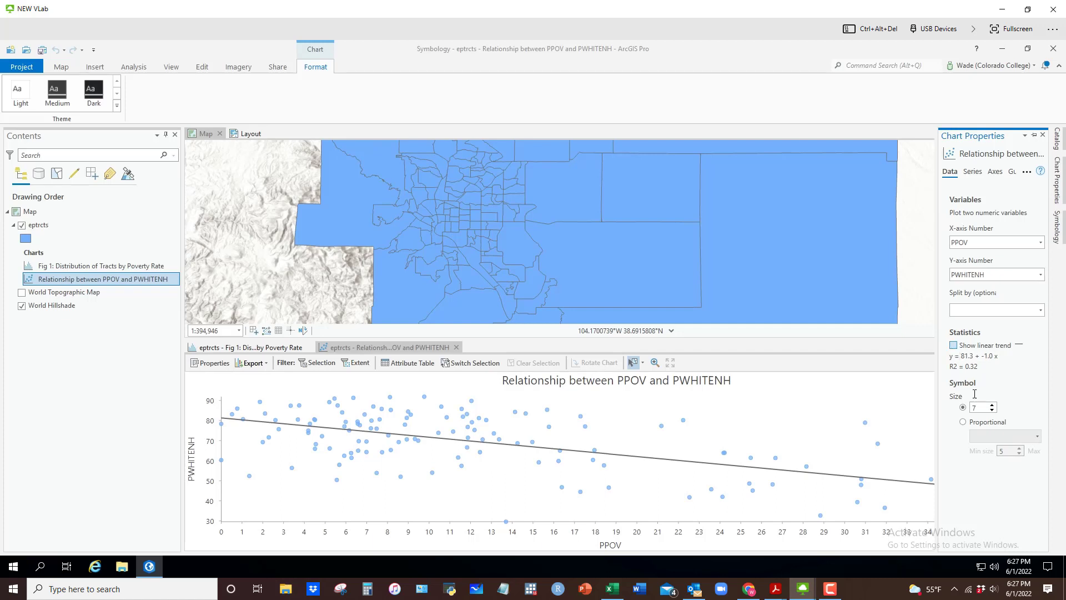
click(954, 345)
click(1033, 136)
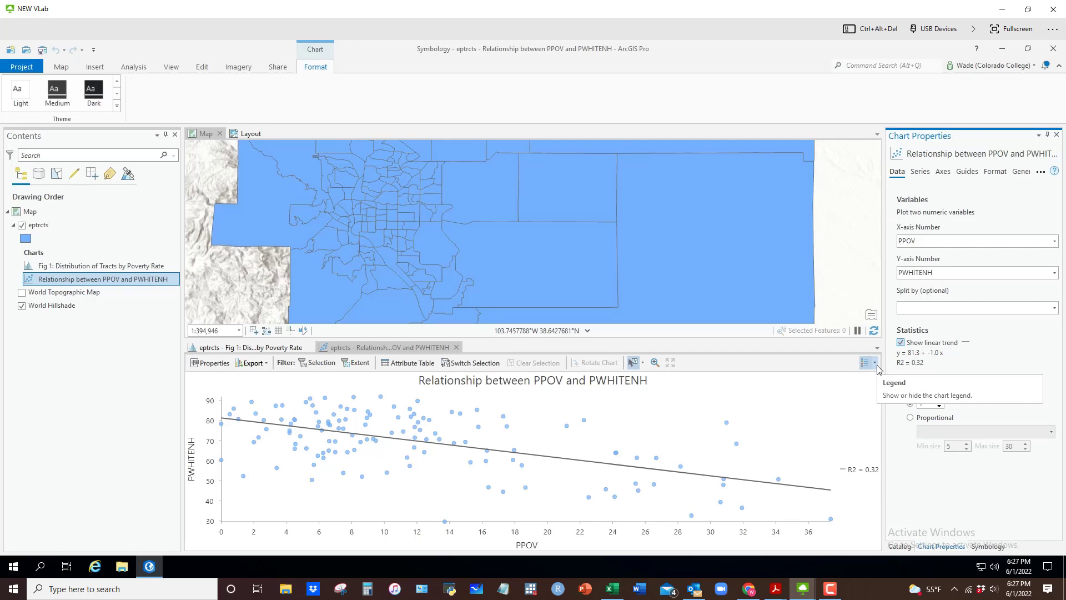
Position the R² = 0.32 legend at the bottom of the scatter plot after trying Top.
click(875, 364)
click(878, 423)
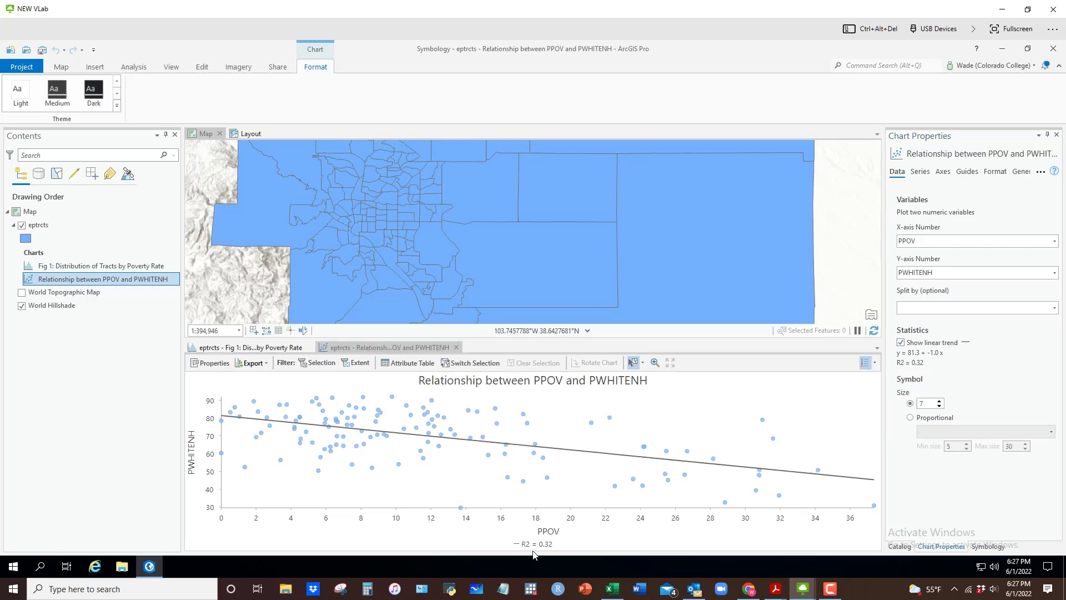
click(875, 364)
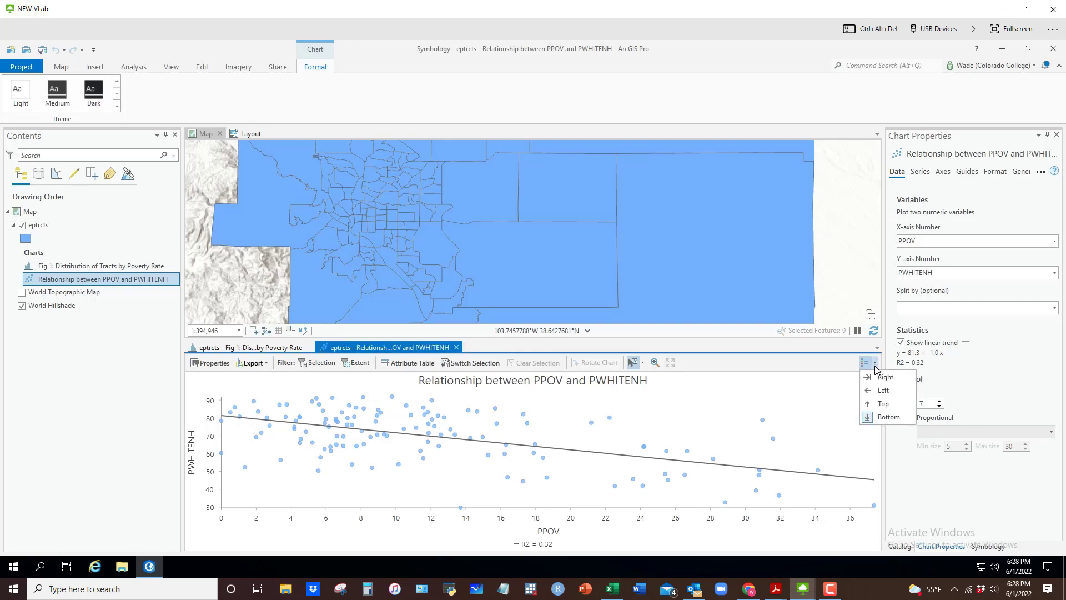
click(880, 406)
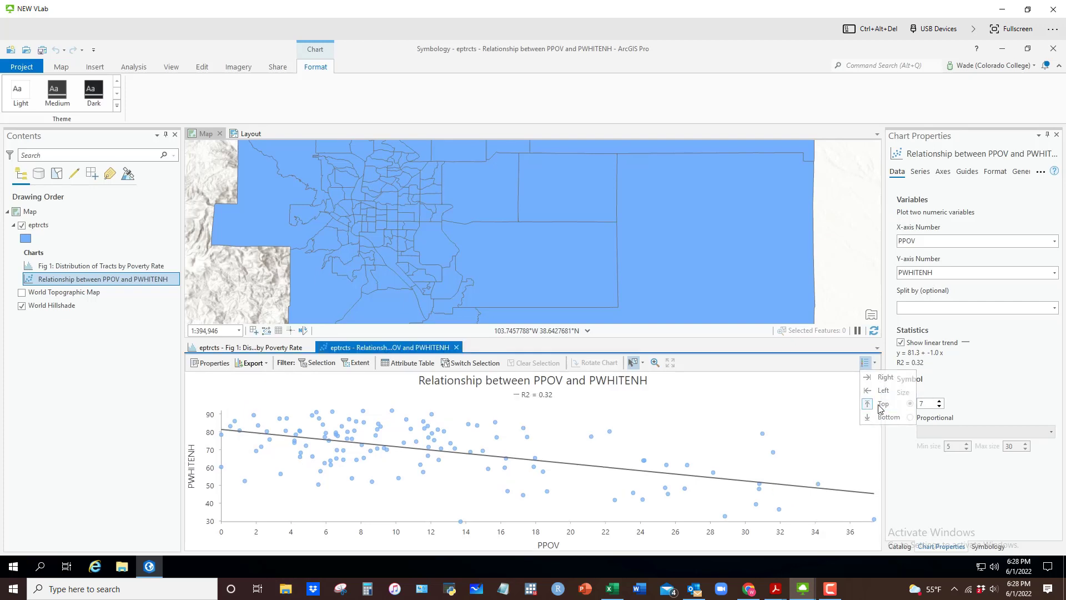
click(875, 365)
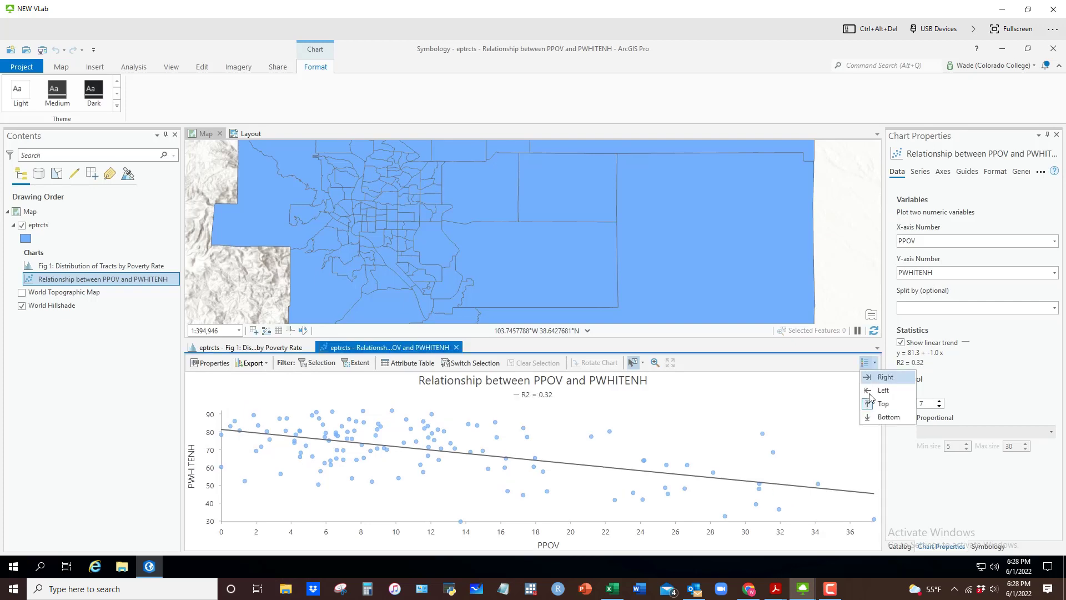
click(887, 417)
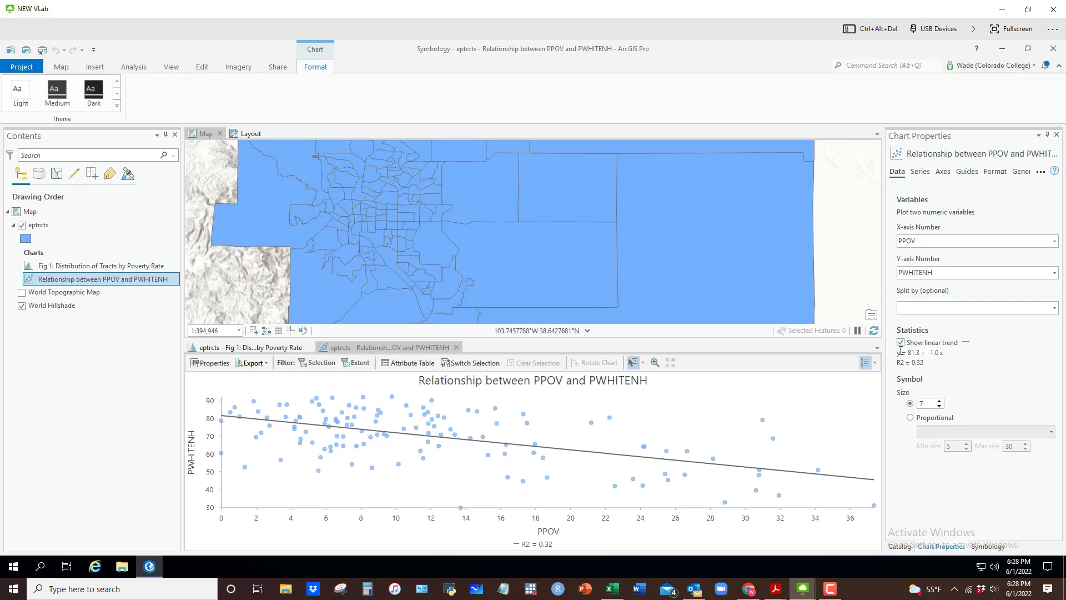
Copy the trend equation 'y = 81.3 + -1.0 x' into the chart's Description field.
drag(897, 352, 949, 357)
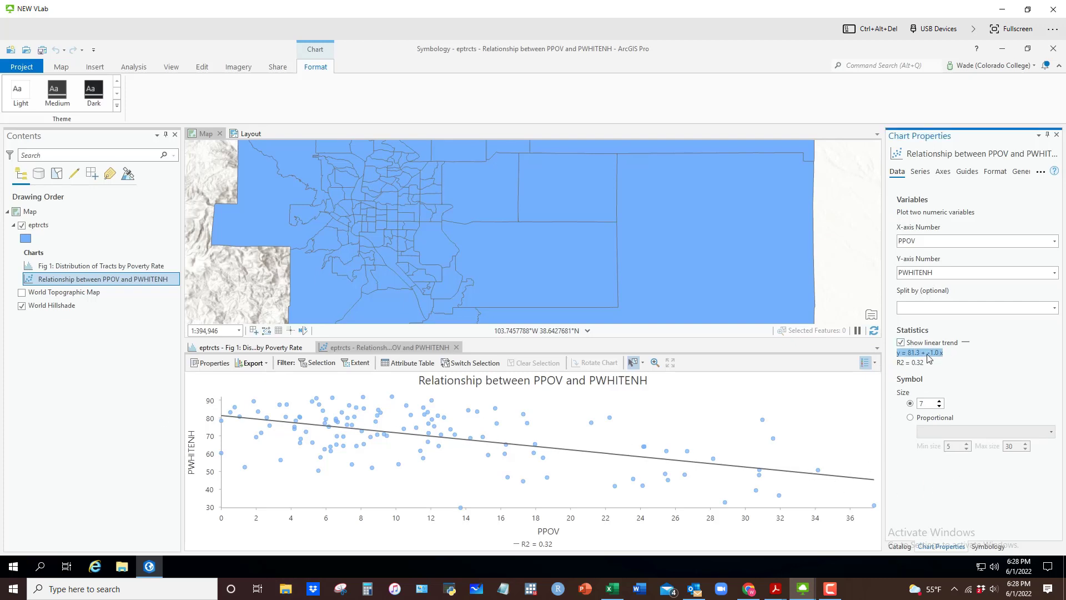
right_click(927, 357)
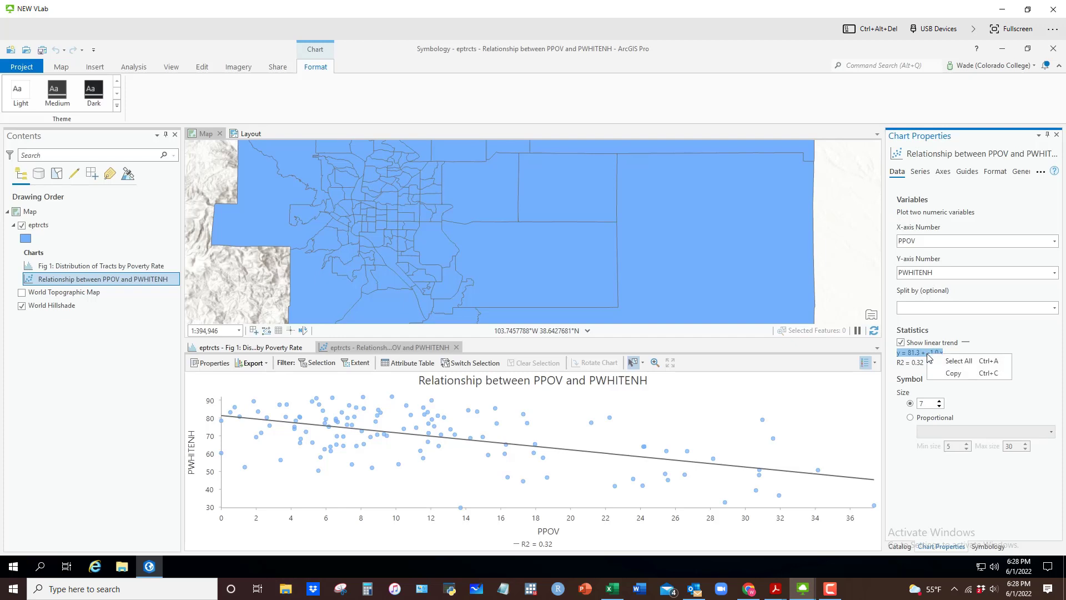
click(953, 377)
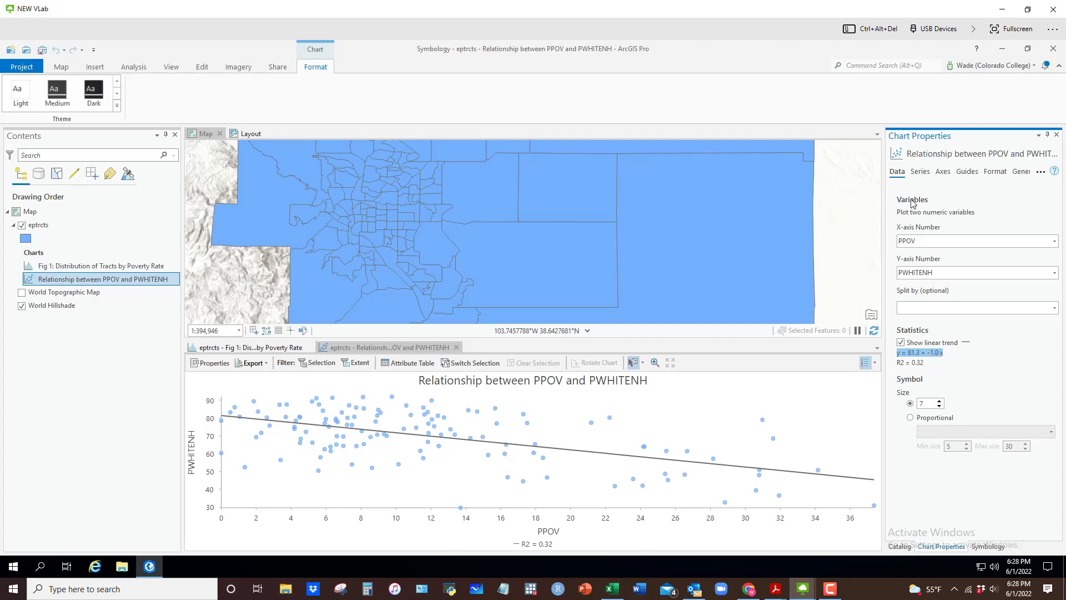
click(1026, 173)
right_click(911, 333)
click(939, 363)
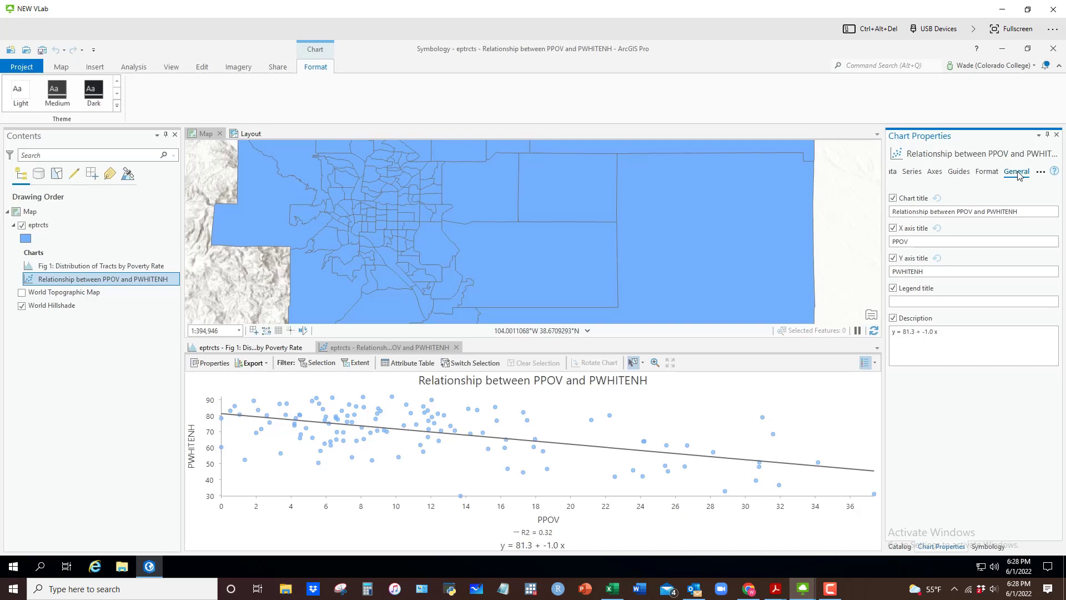
Rename the x axis 'Poverty Rate' and the y axis 'Pct White non-Hispanic'.
drag(1028, 211, 884, 221)
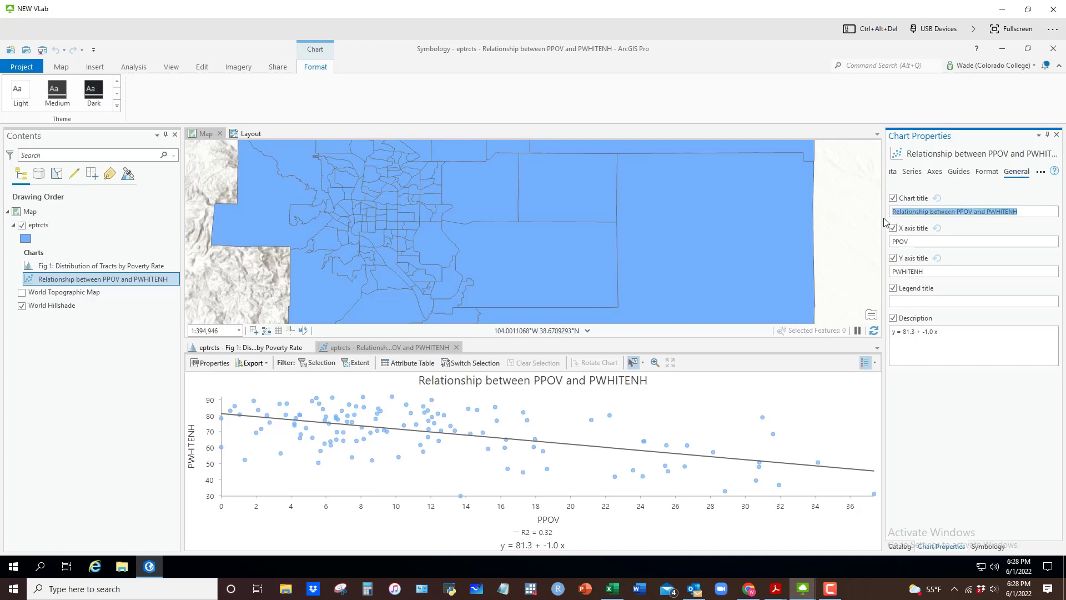
double_click(926, 243)
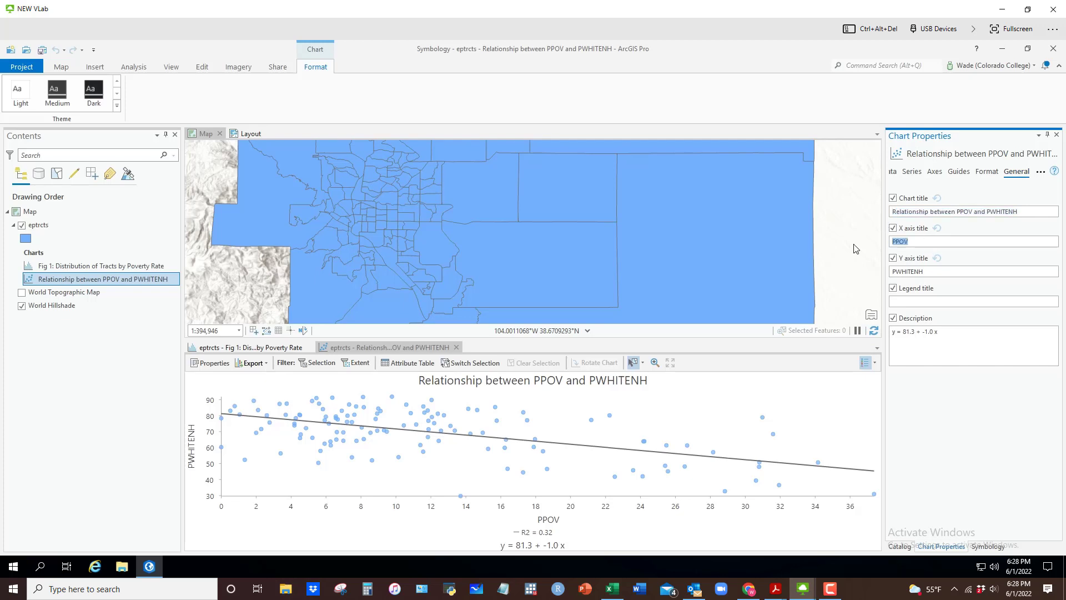
text(Povre)
key(BackSpace)
key(BackSpace)
text(rty Rate)
key(Tab)
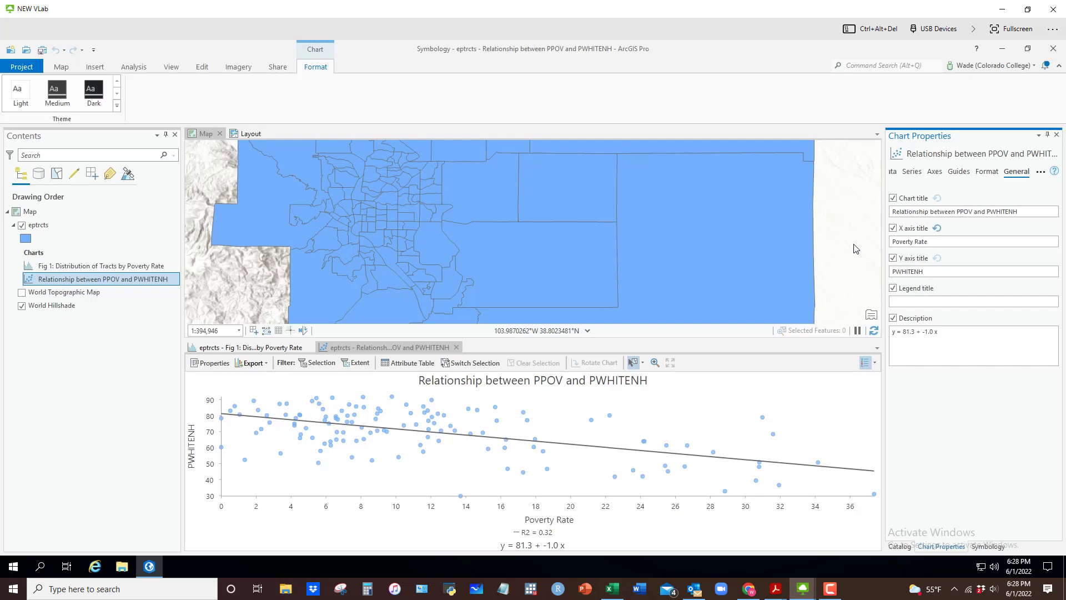
key(Tab)
text(Pct White non-Hispanic)
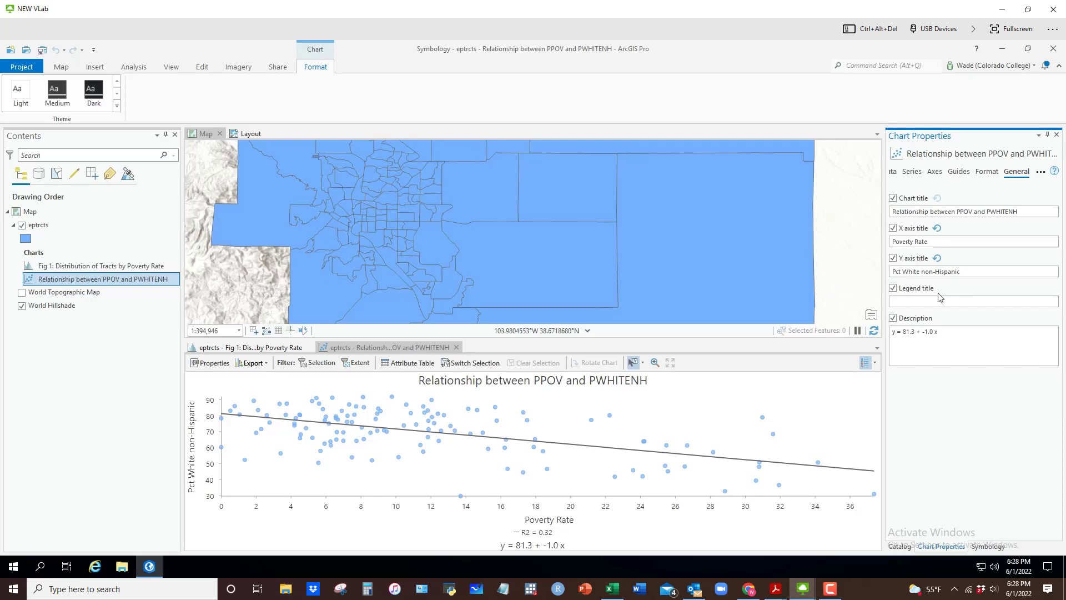
Review the chart's format, guides and font settings, then retitle the chart 'Better title'.
click(994, 173)
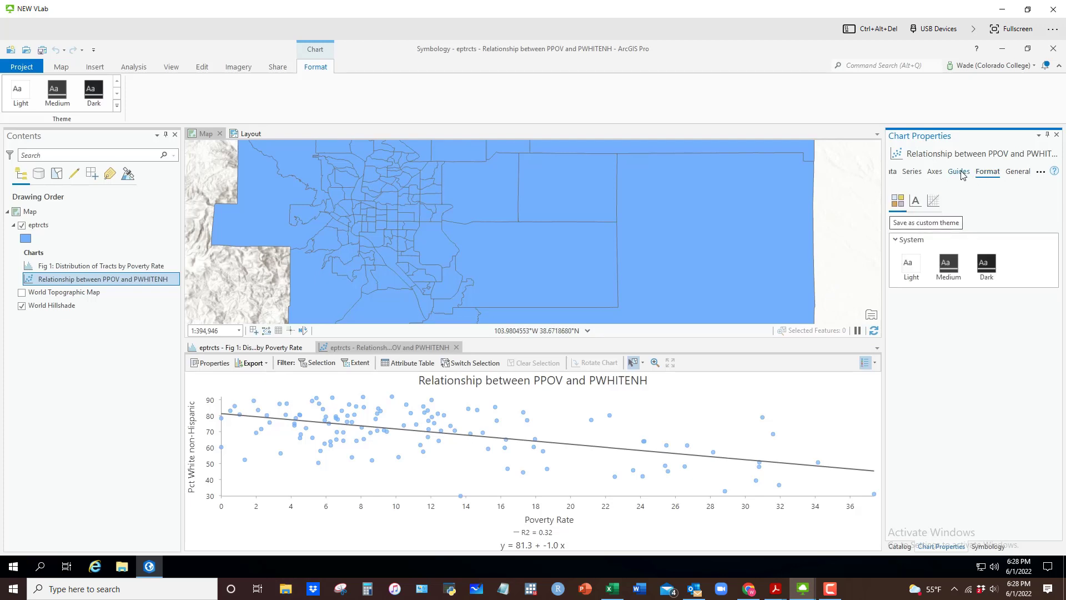
click(962, 173)
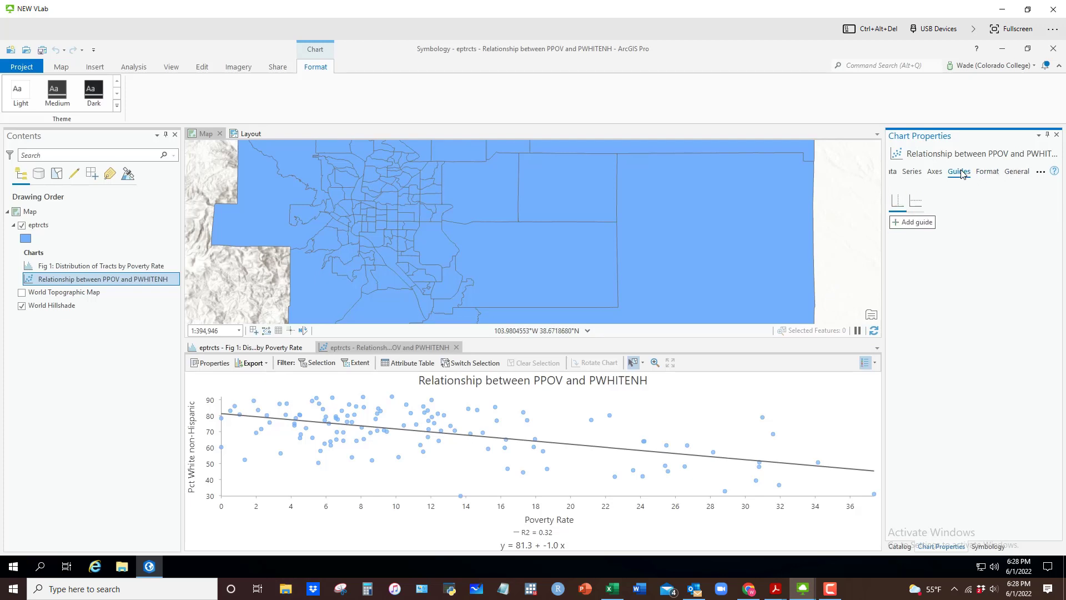
click(990, 174)
click(916, 201)
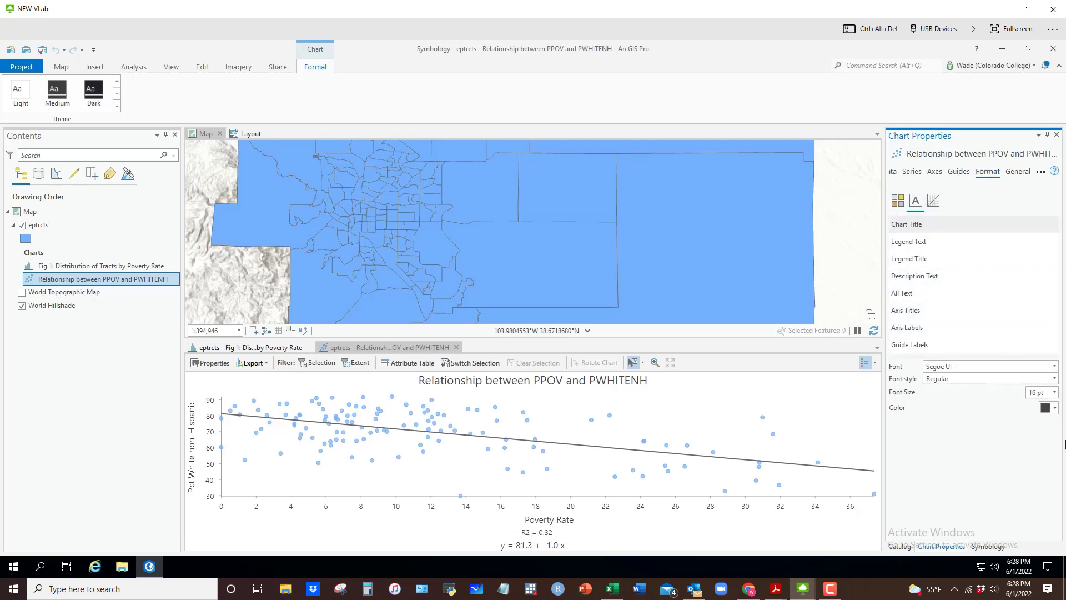
click(1017, 172)
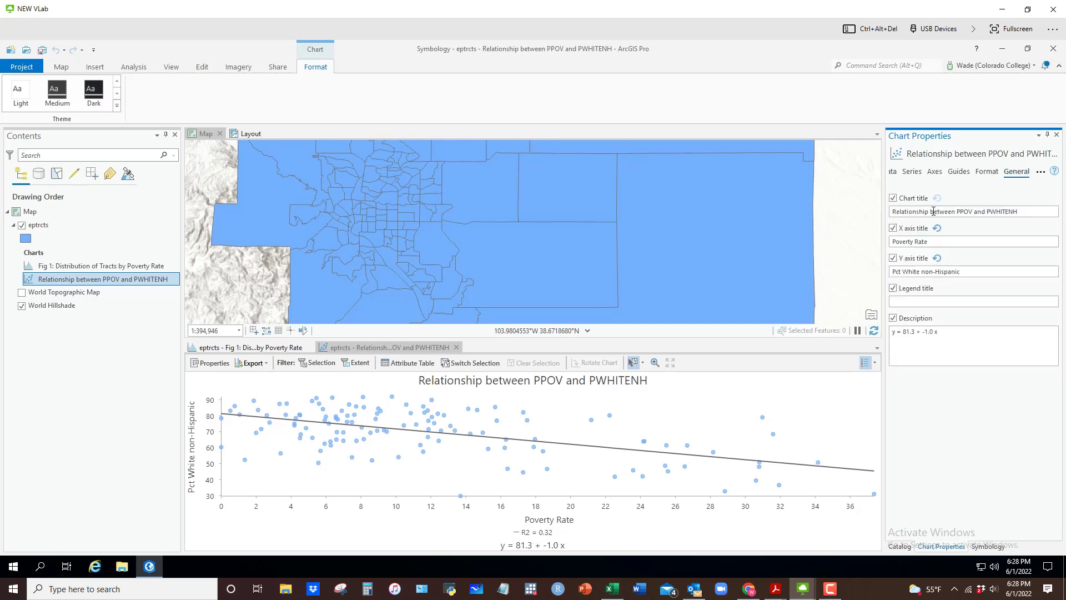
drag(1019, 212, 887, 206)
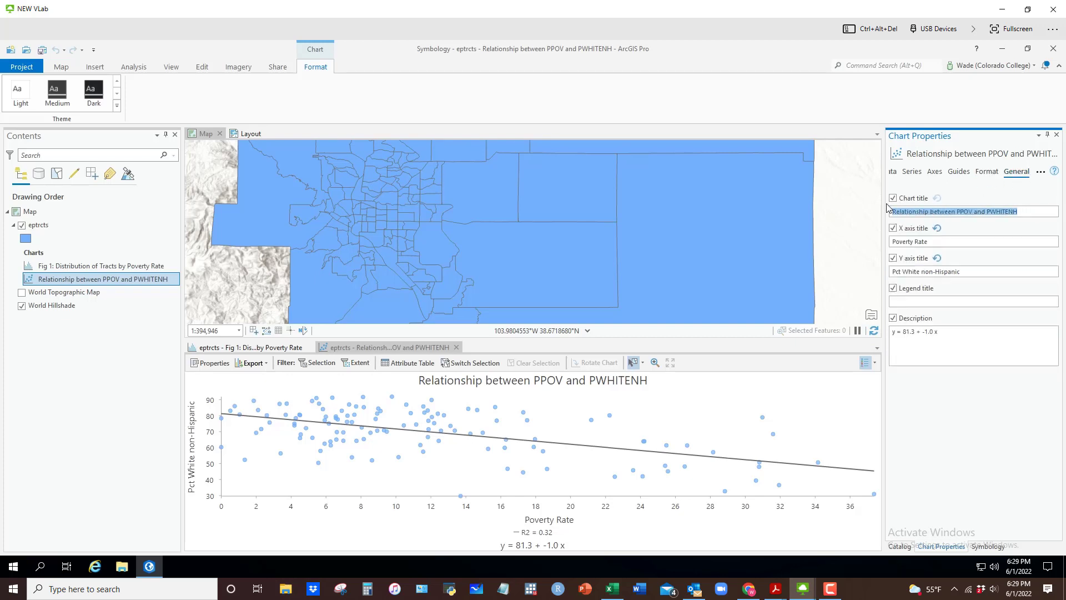
text(Better titl)
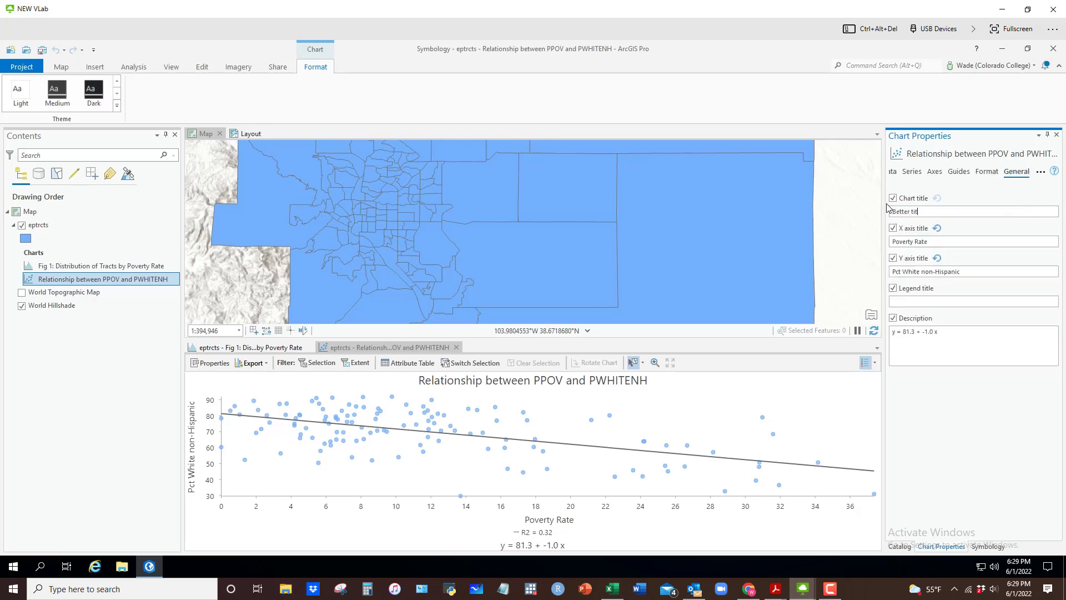
text(e)
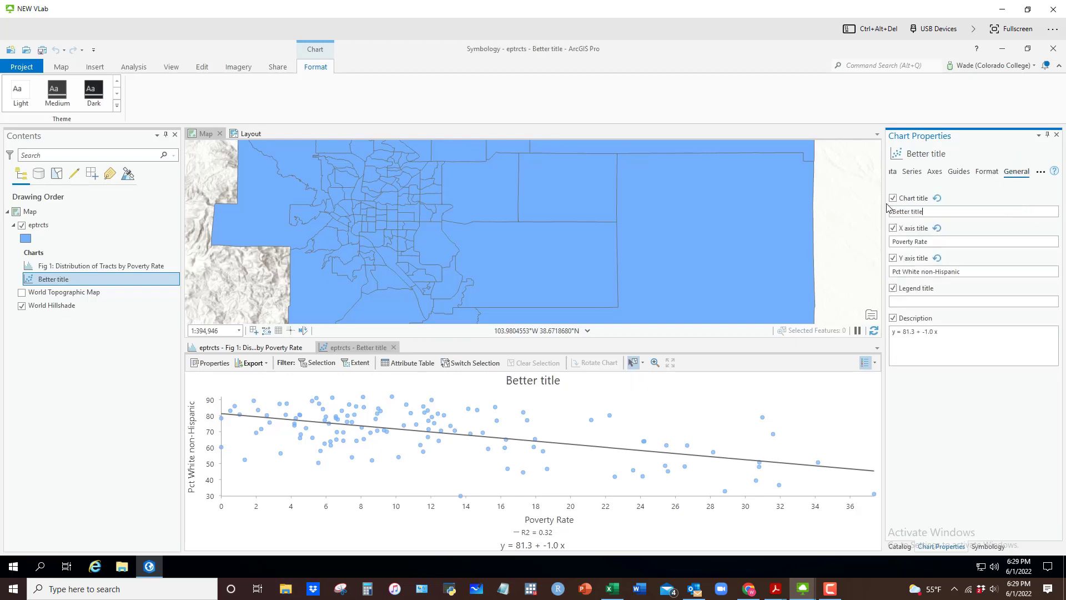
click(248, 364)
click(257, 378)
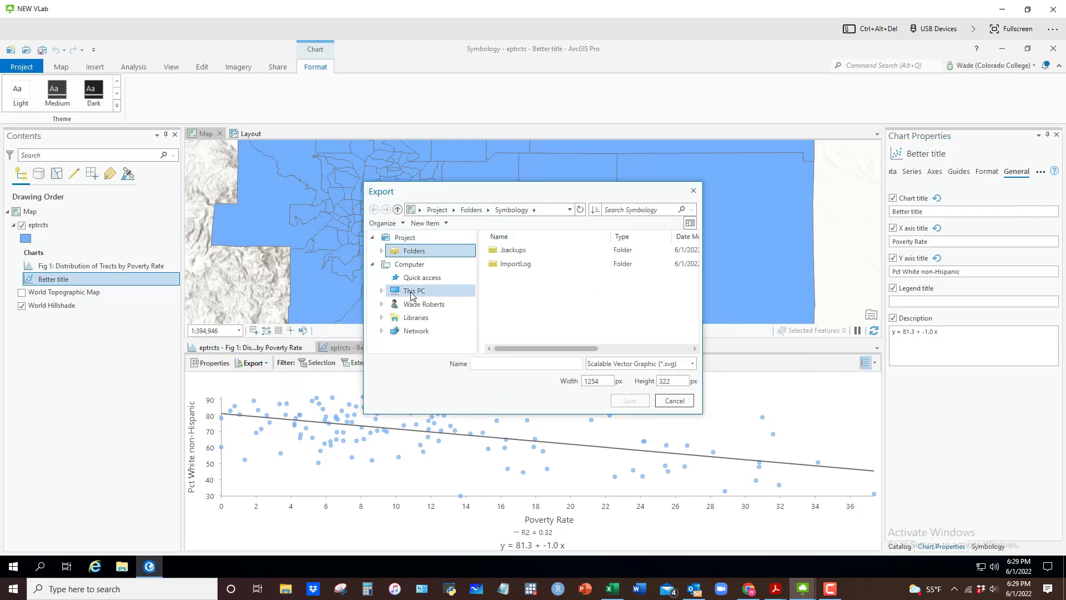
click(411, 292)
click(649, 365)
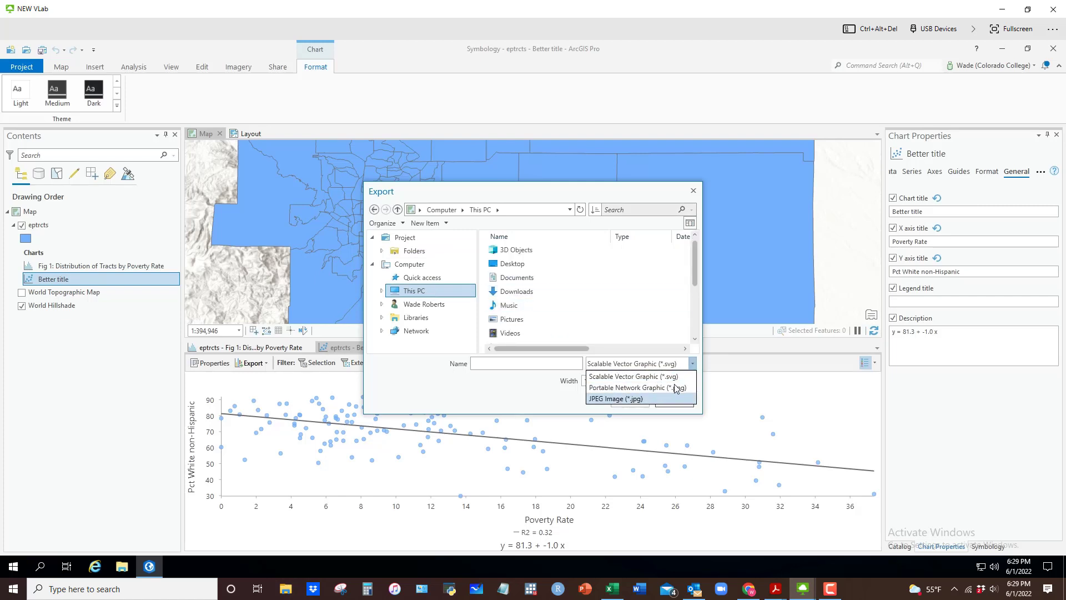
click(476, 385)
click(682, 402)
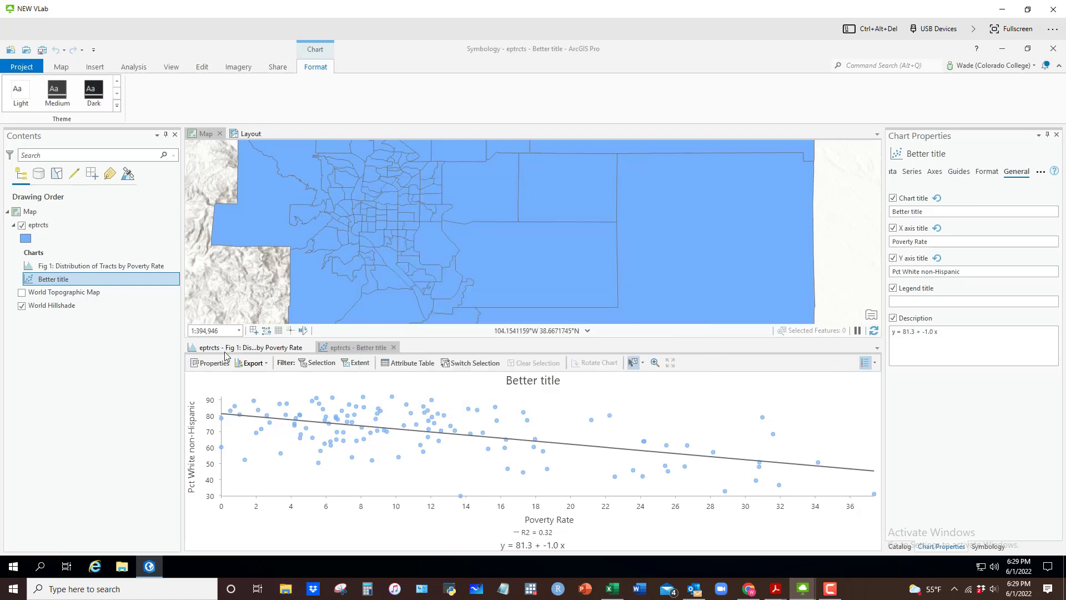
mouse_move(359, 430)
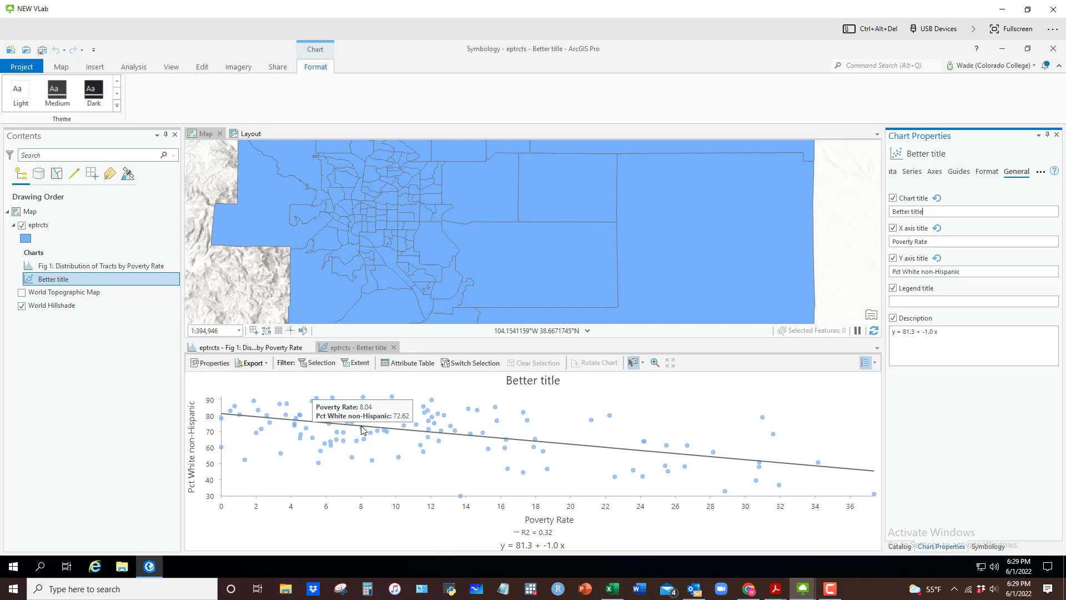
right_click(38, 225)
mouse_move(38, 224)
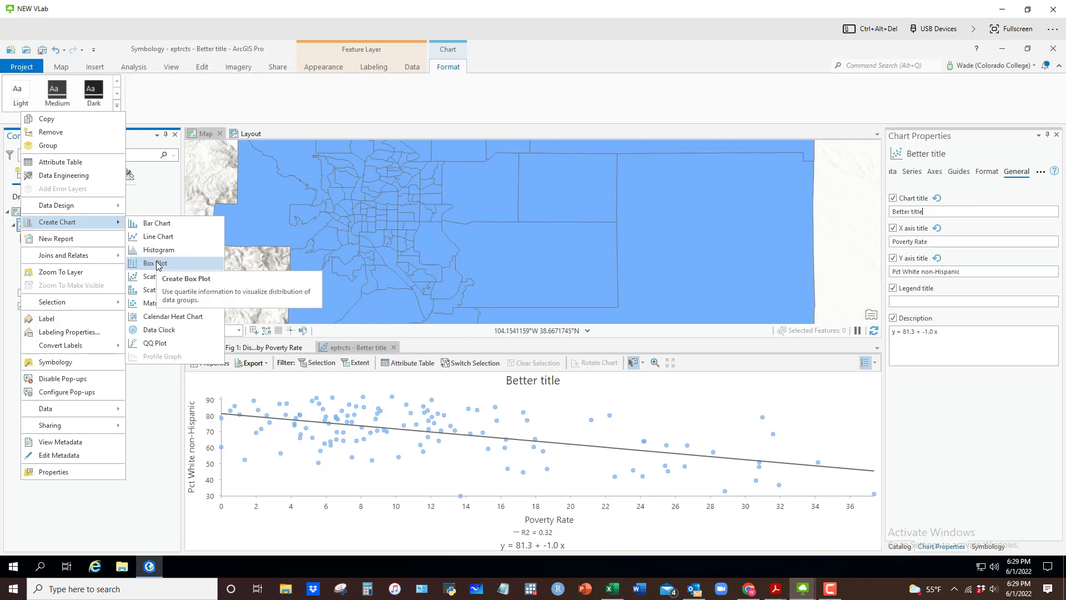
click(164, 384)
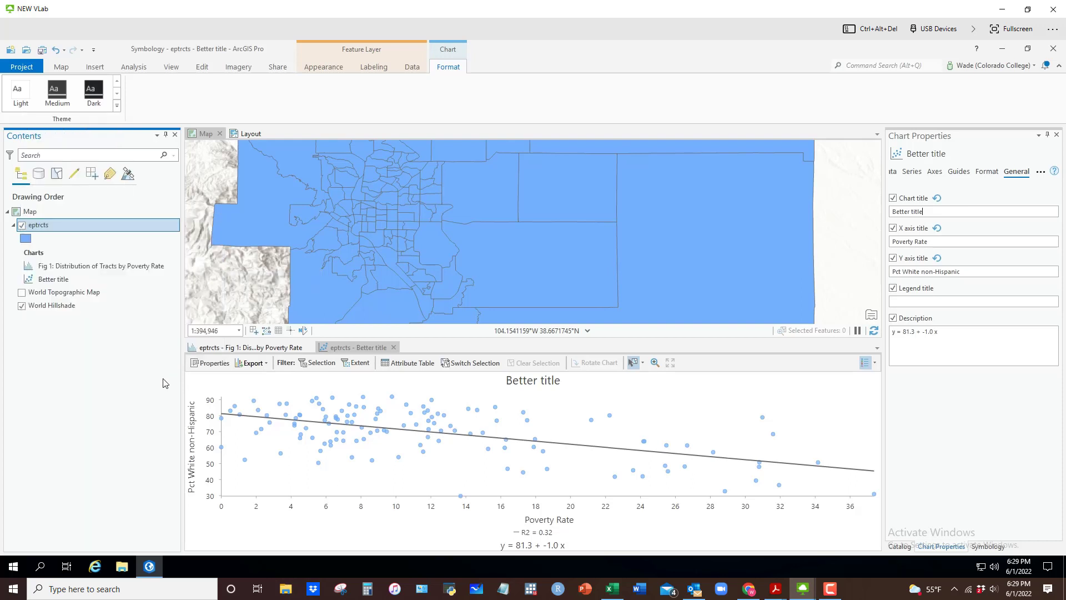